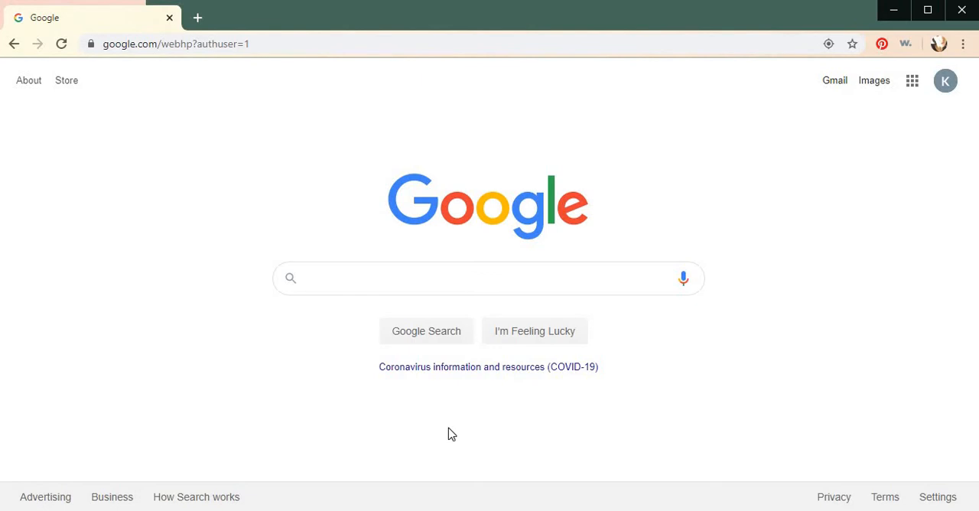
- Open Google Sheets and create a new blank spreadsheet
{"action": "left_click", "coordinate": [911, 85]}
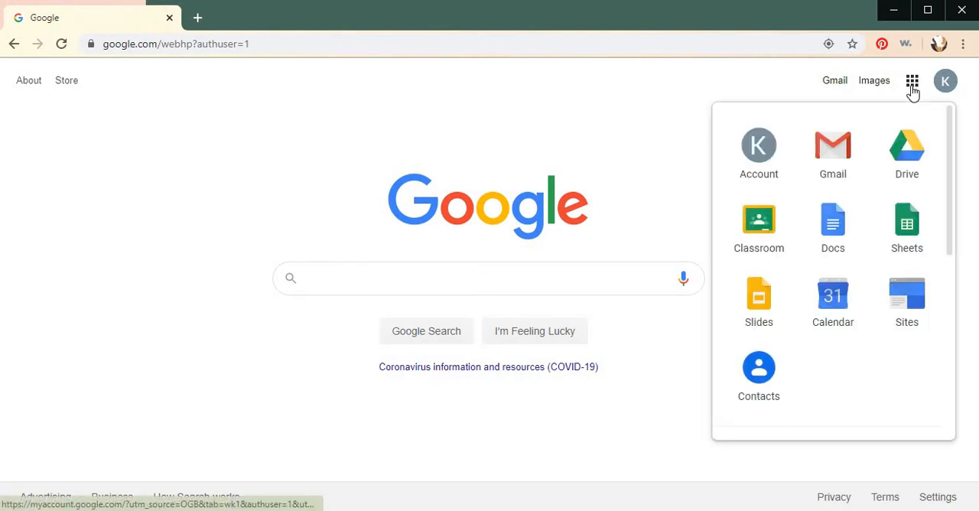
{"action": "left_click", "coordinate": [907, 241]}
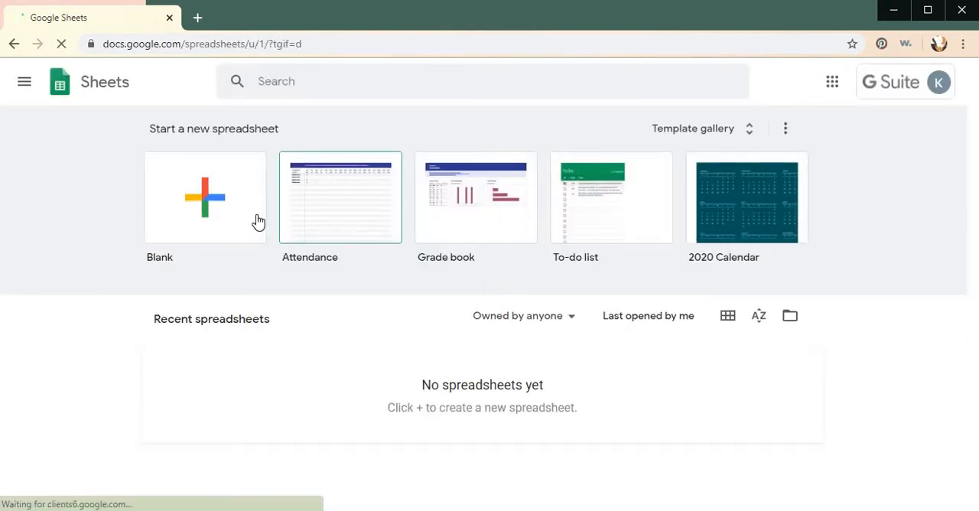
{"action": "left_click", "coordinate": [235, 202]}
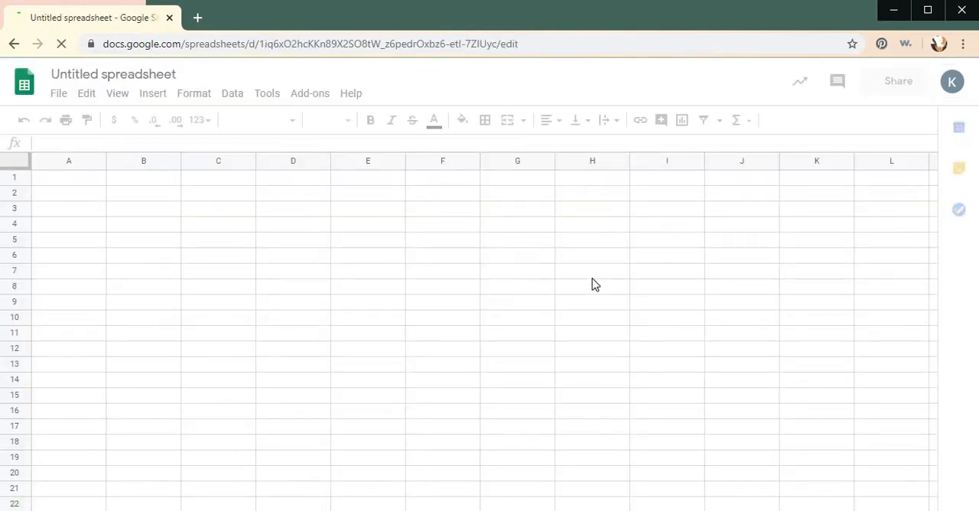
{"action": "left_click", "coordinate": [84, 184]}
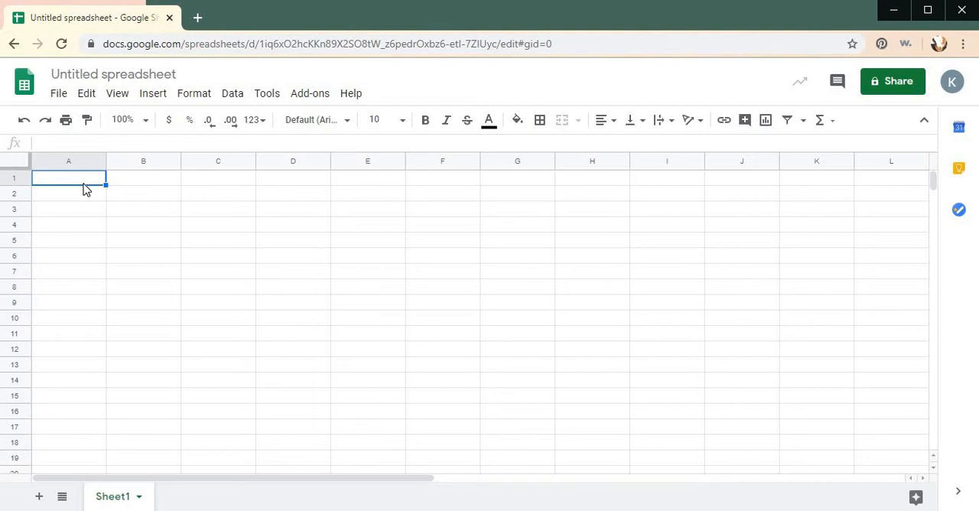
{"action": "type", "text": "8"}
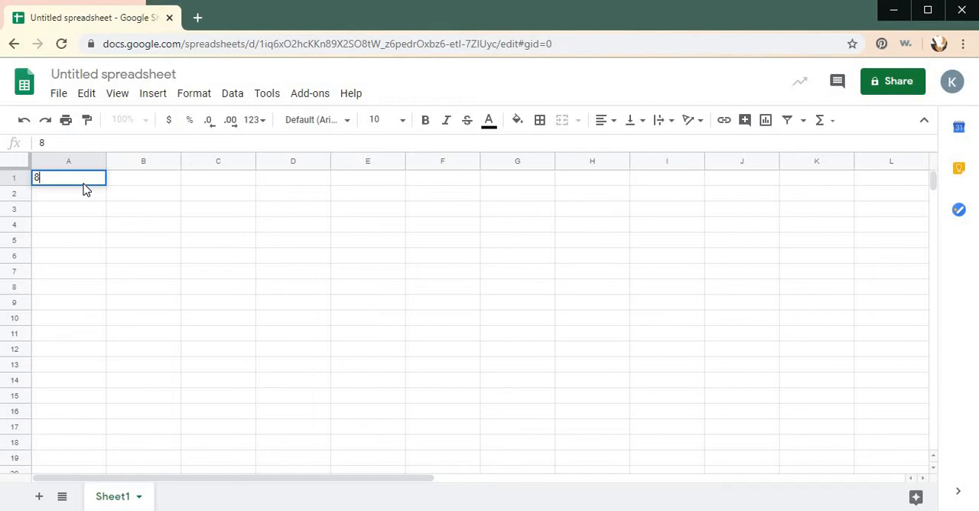
{"action": "type", "text": ")"}
{"action": "key", "text": "BackSpace"}
{"action": "key", "text": "Return"}
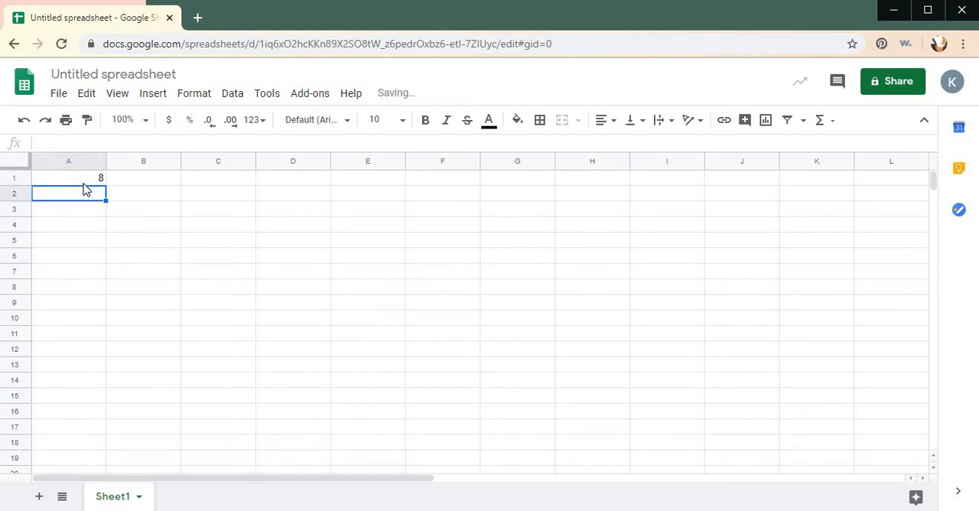
{"action": "key", "text": "Down"}
{"action": "key", "text": "Right"}
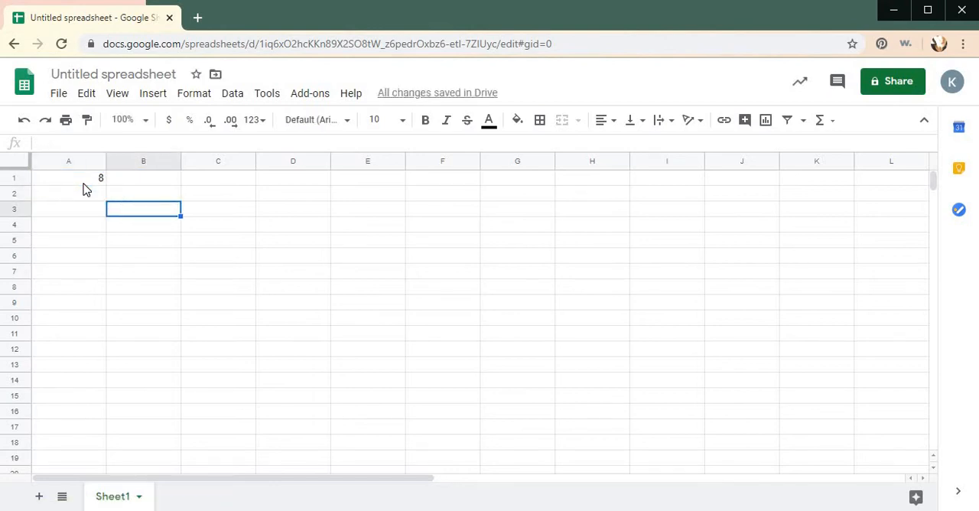
{"action": "key", "text": "Right"}
{"action": "key", "text": "Left"}
{"action": "key", "text": "Up"}
{"action": "key", "text": "Up"}
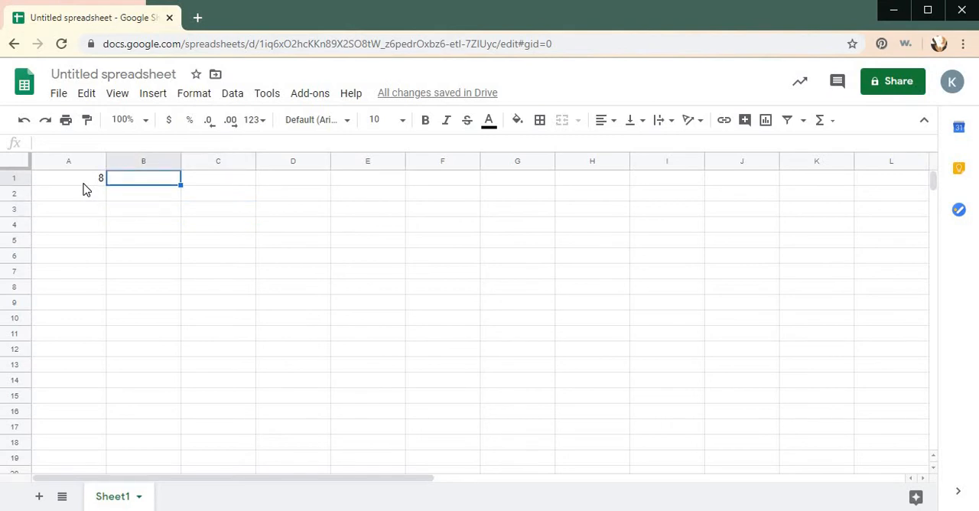
{"action": "key", "text": "Left"}
{"action": "key", "text": "Delete"}
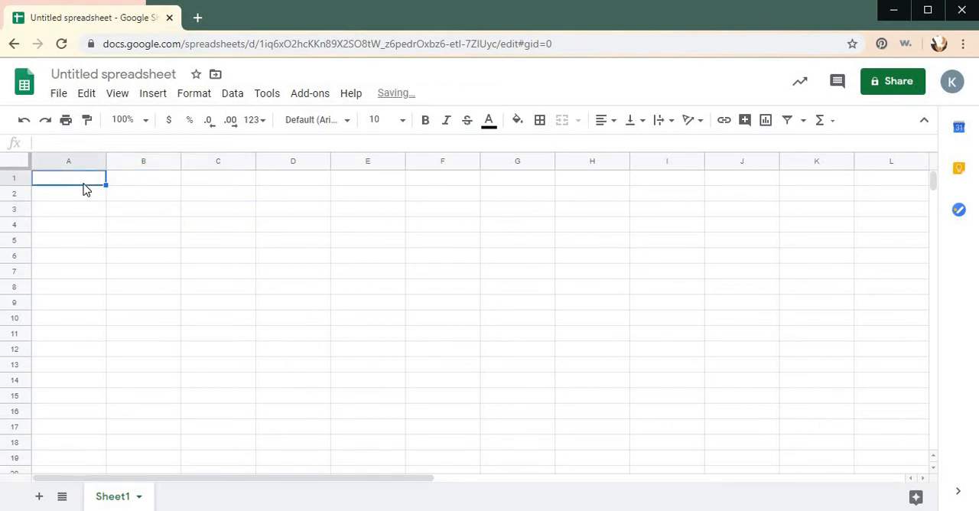
- Enter the problem number 8) in cell A1 and the headings Stem in B2 and Leaf in C2
{"action": "type", "text": "8)"}
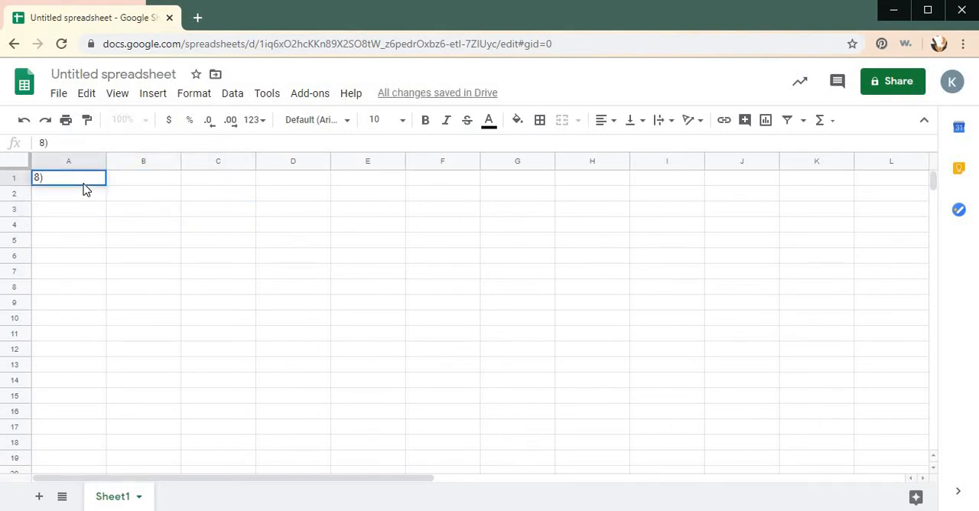
{"action": "key", "text": "Return"}
{"action": "key", "text": "Down"}
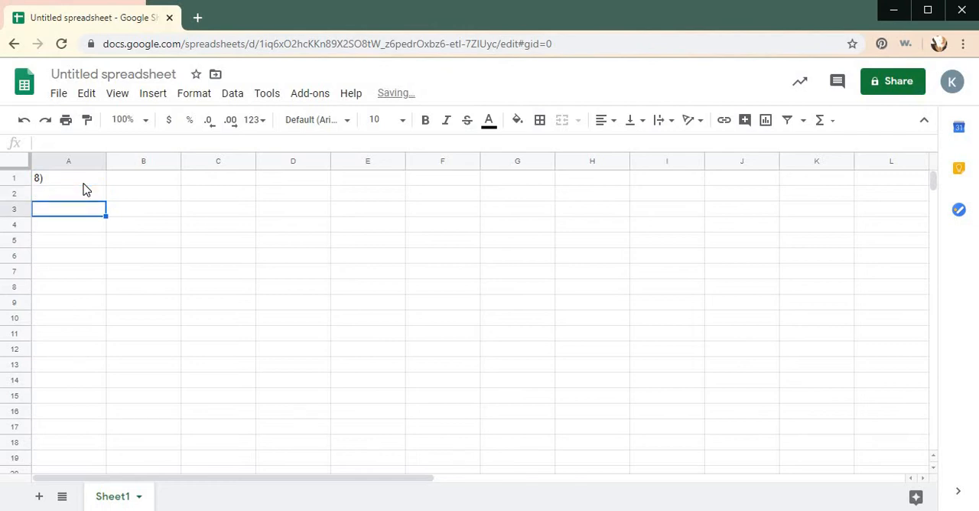
{"action": "key", "text": "Right"}
{"action": "key", "text": "Up"}
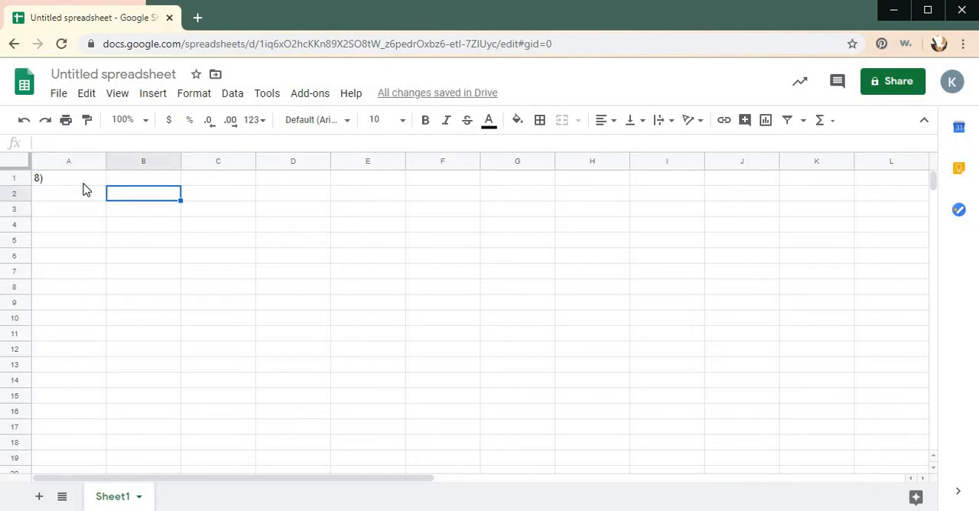
{"action": "type", "text": "Stem"}
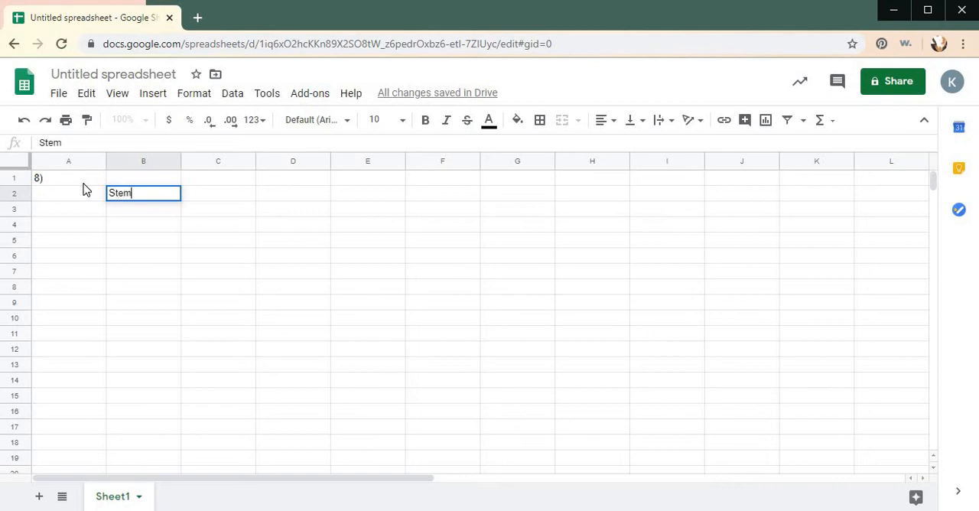
{"action": "key", "text": "Tab"}
{"action": "type", "text": "Leaf"}
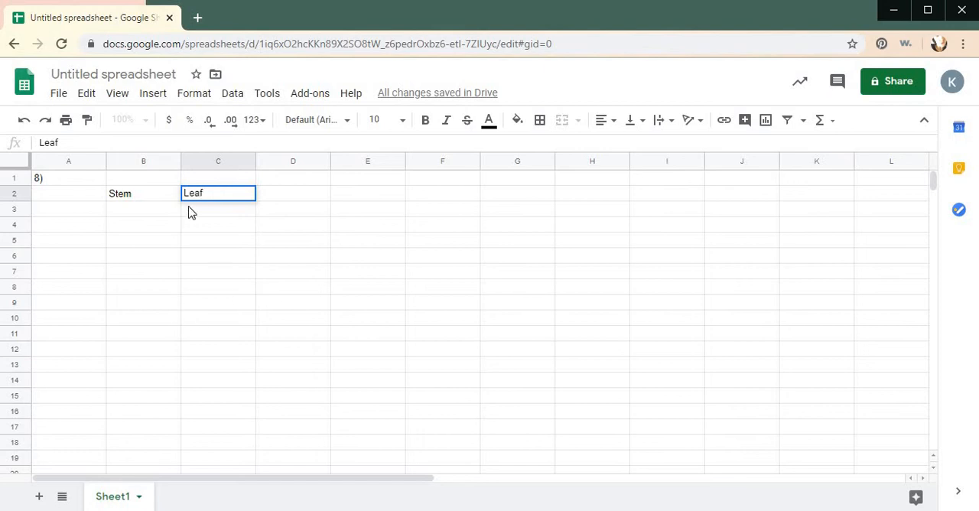
- Add a left border to cells C3:C6 as the vertical divider between the Stem and Leaf columns
{"action": "left_click_drag", "start_coordinate": [211, 213], "coordinate": [204, 261]}
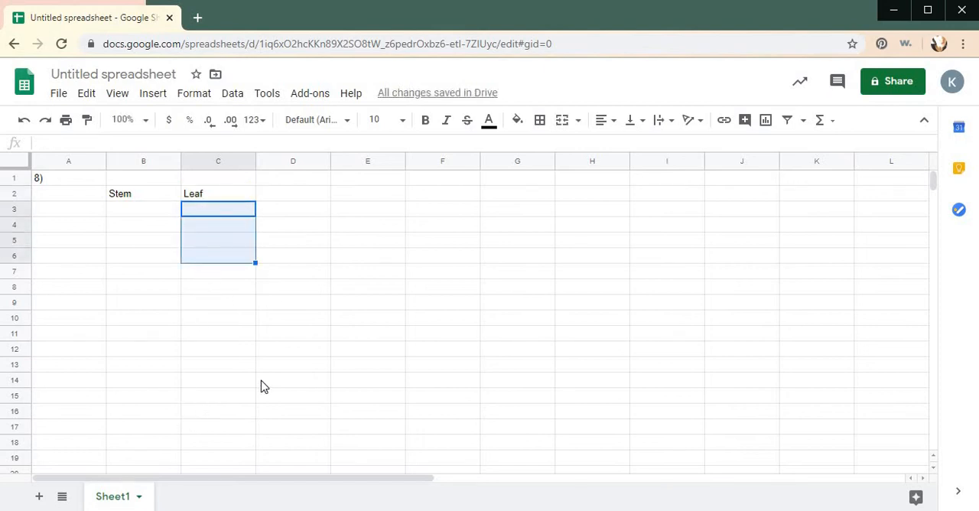
{"action": "left_click", "coordinate": [540, 122]}
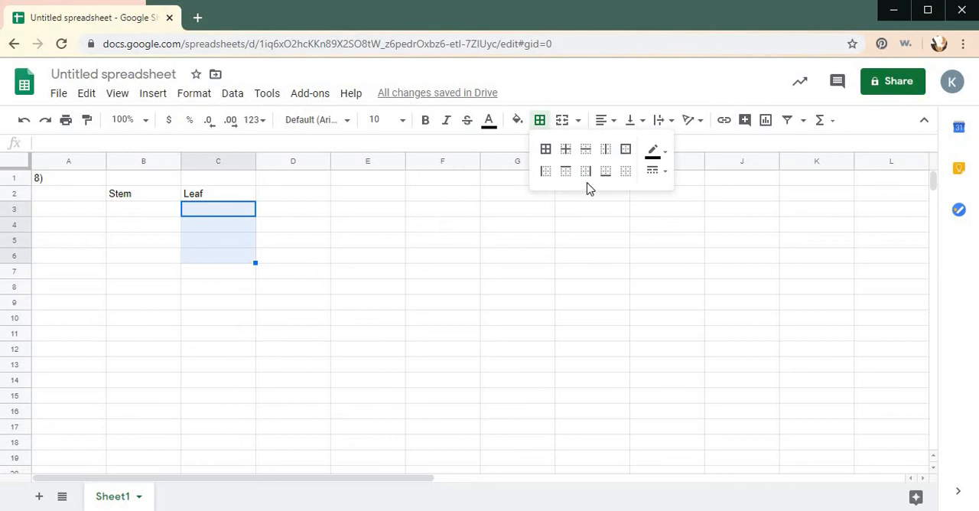
{"action": "left_click", "coordinate": [545, 171]}
{"action": "left_click", "coordinate": [375, 244]}
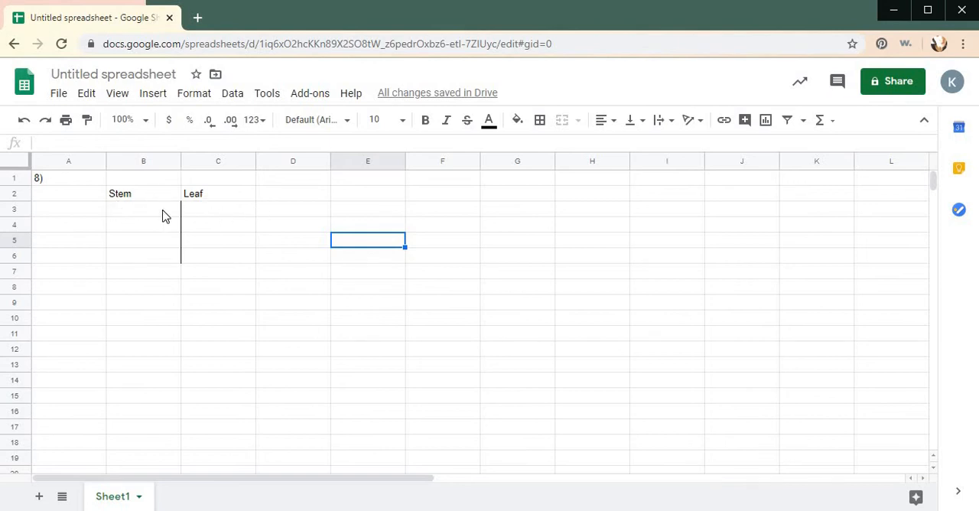
- Add a top border to cells B3:C3 to underline the Stem and Leaf headings
{"action": "left_click_drag", "start_coordinate": [119, 213], "coordinate": [214, 213]}
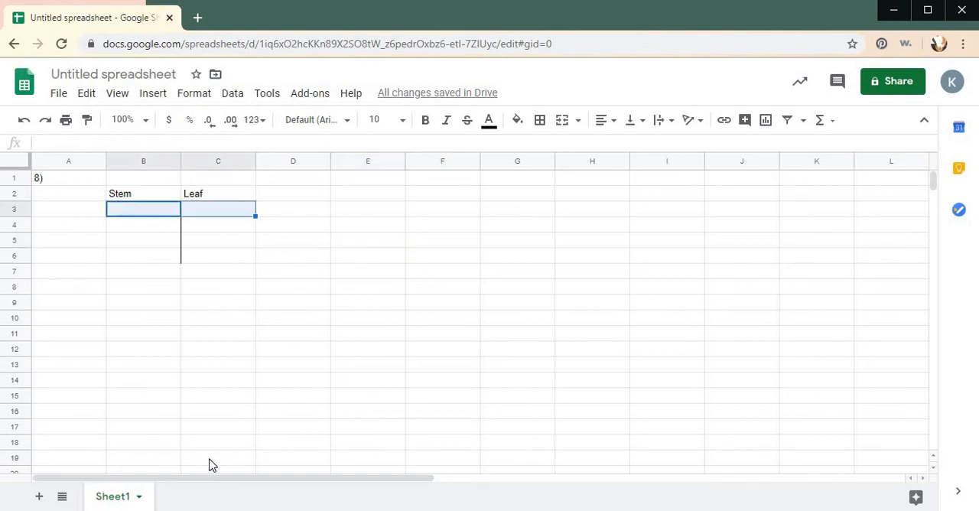
{"action": "left_click", "coordinate": [539, 122]}
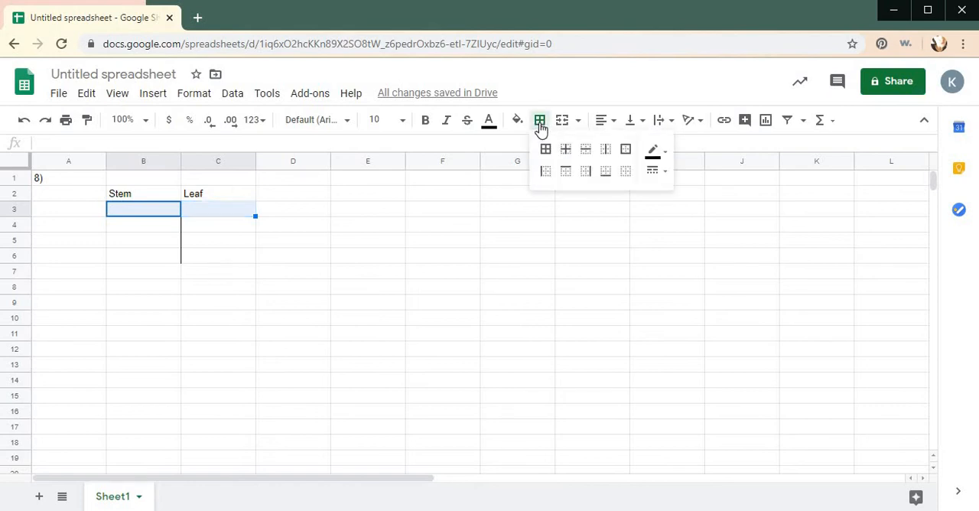
{"action": "left_click", "coordinate": [566, 171]}
{"action": "left_click", "coordinate": [268, 365]}
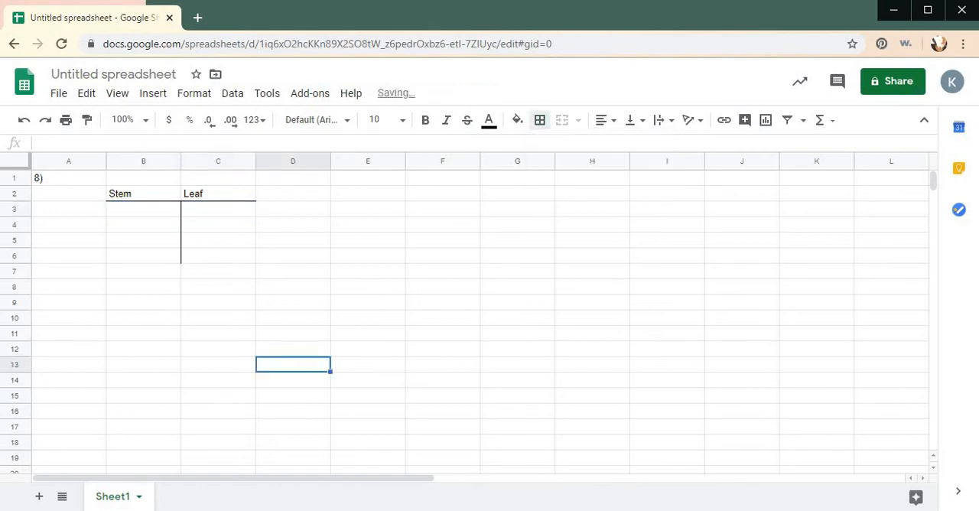
{"action": "left_click", "coordinate": [162, 197]}
{"action": "mouse_move", "coordinate": [161, 197]}
{"action": "left_mouse_down"}
{"action": "mouse_move", "coordinate": [149, 256]}
{"action": "mouse_move", "coordinate": [221, 270]}
{"action": "left_mouse_up"}
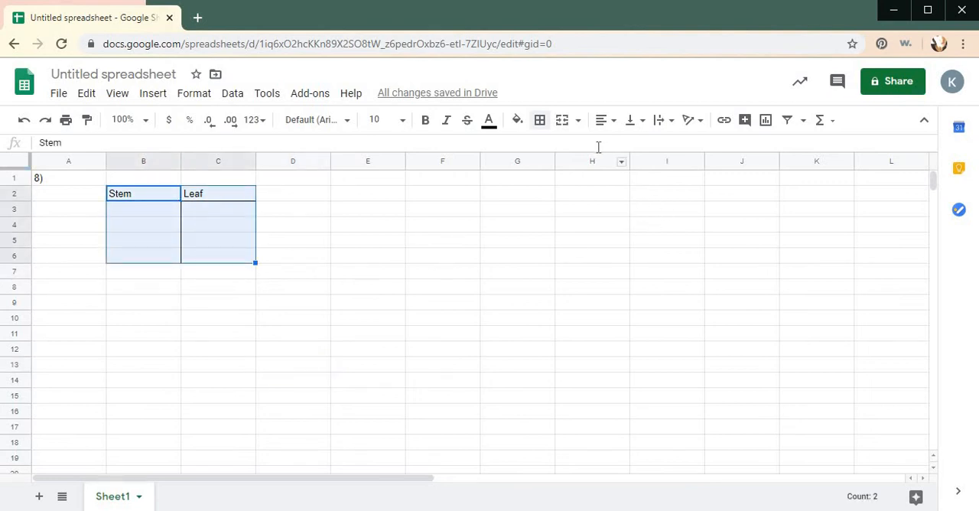
{"action": "left_click", "coordinate": [613, 124]}
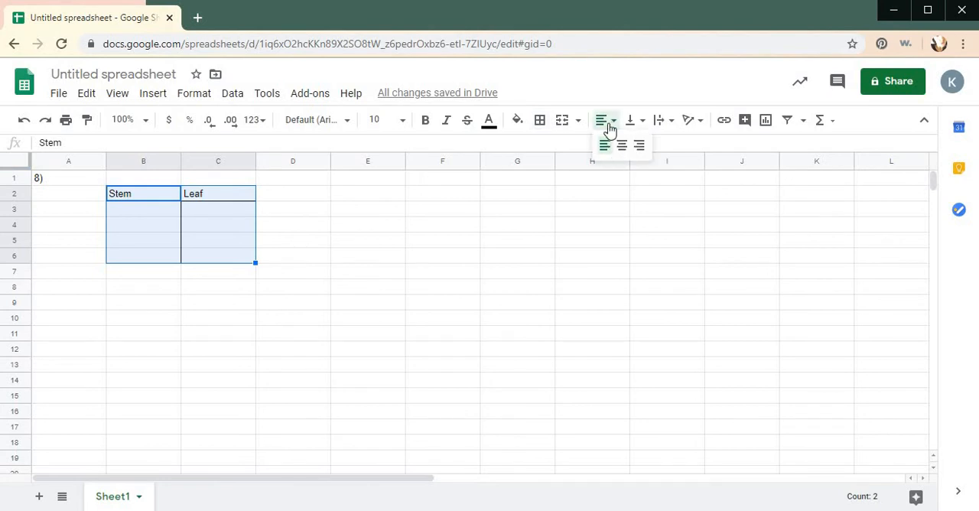
{"action": "left_click", "coordinate": [589, 265]}
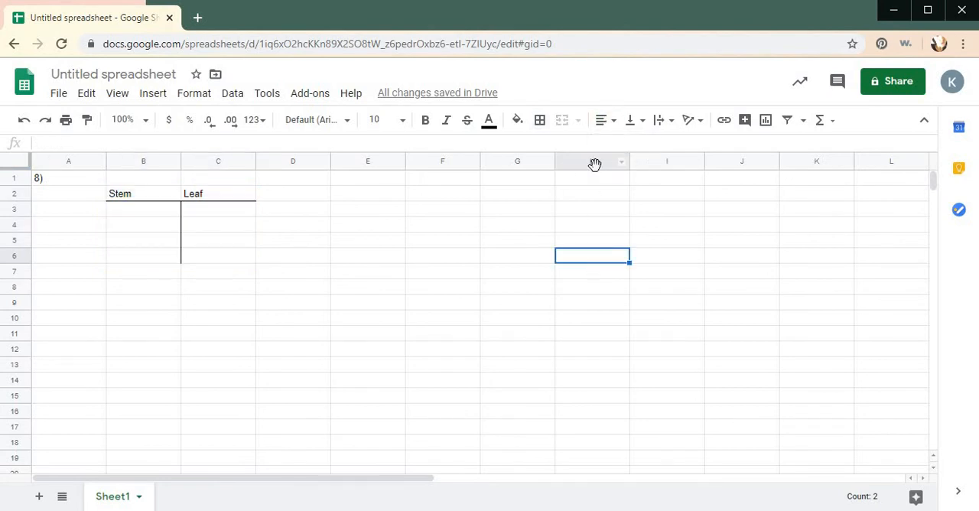
- Center the contents of cells B3:C6 horizontally
{"action": "left_click", "coordinate": [146, 213]}
{"action": "left_click_drag", "start_coordinate": [146, 213], "coordinate": [224, 264]}
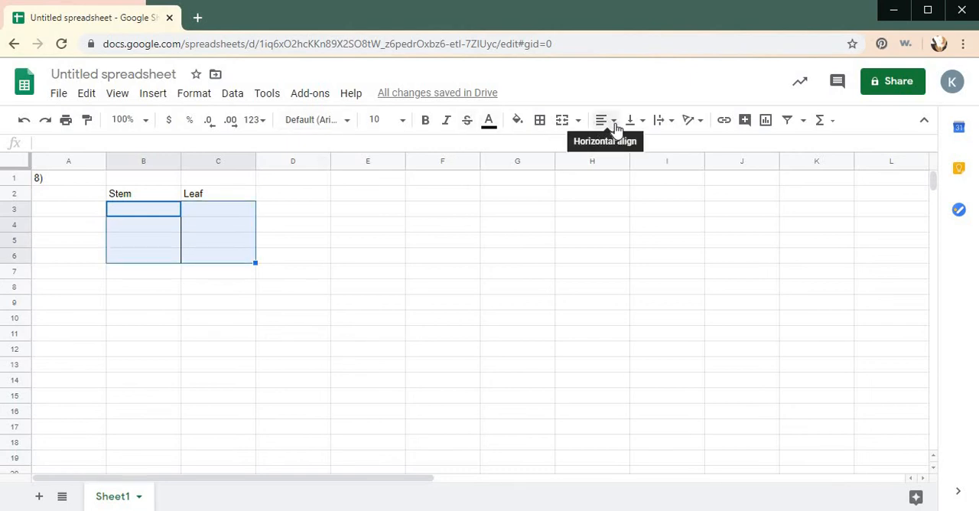
{"action": "left_click", "coordinate": [614, 121]}
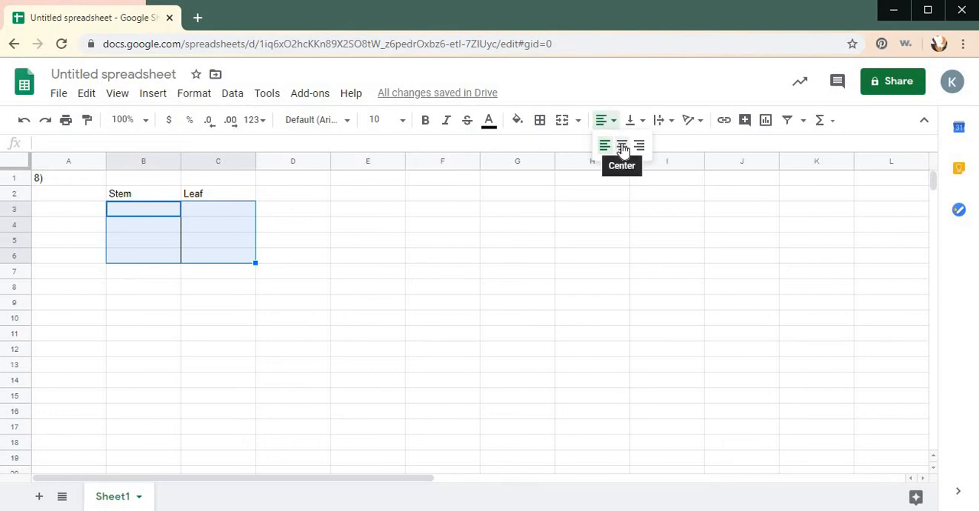
{"action": "left_click", "coordinate": [622, 144]}
{"action": "left_click", "coordinate": [430, 320]}
- Enter the stems 0, 1, 2 and 3 down cells B3 to B6
{"action": "left_click", "coordinate": [140, 210]}
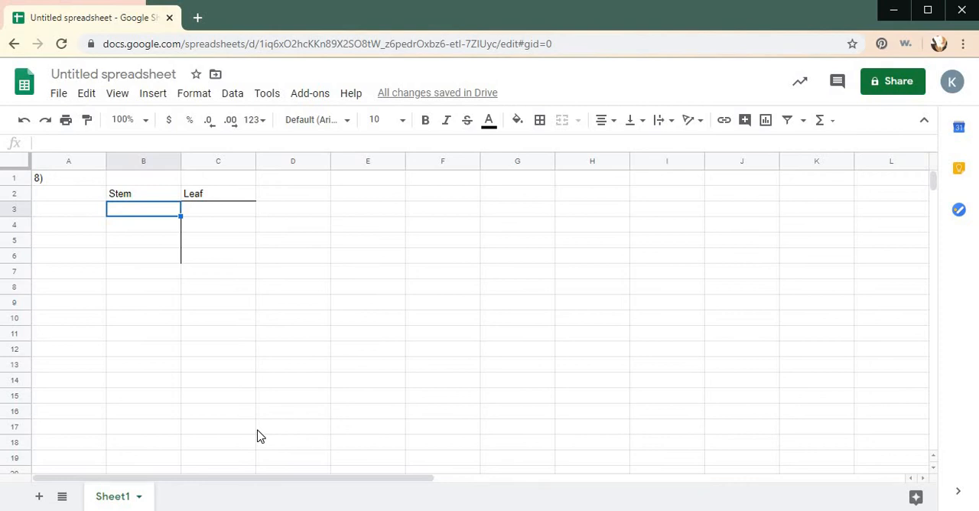
{"action": "type", "text": "0"}
{"action": "key", "text": "Return"}
{"action": "type", "text": "1"}
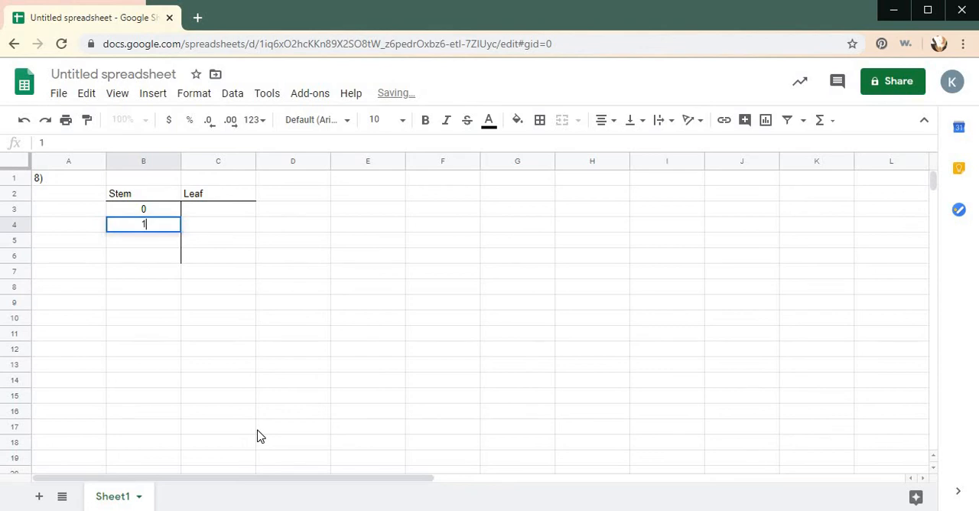
{"action": "key", "text": "Return"}
{"action": "type", "text": "2"}
{"action": "key", "text": "Return"}
{"action": "type", "text": "3"}
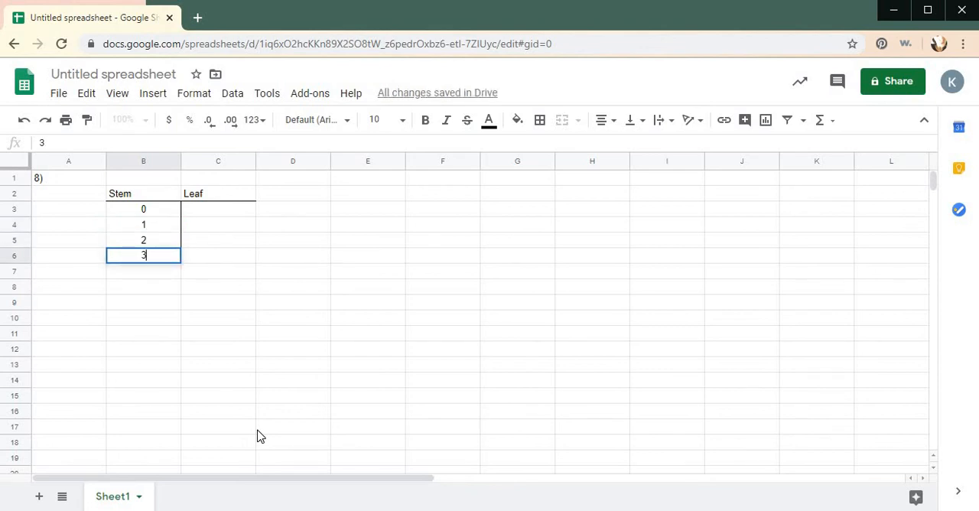
{"action": "key", "text": "Tab"}
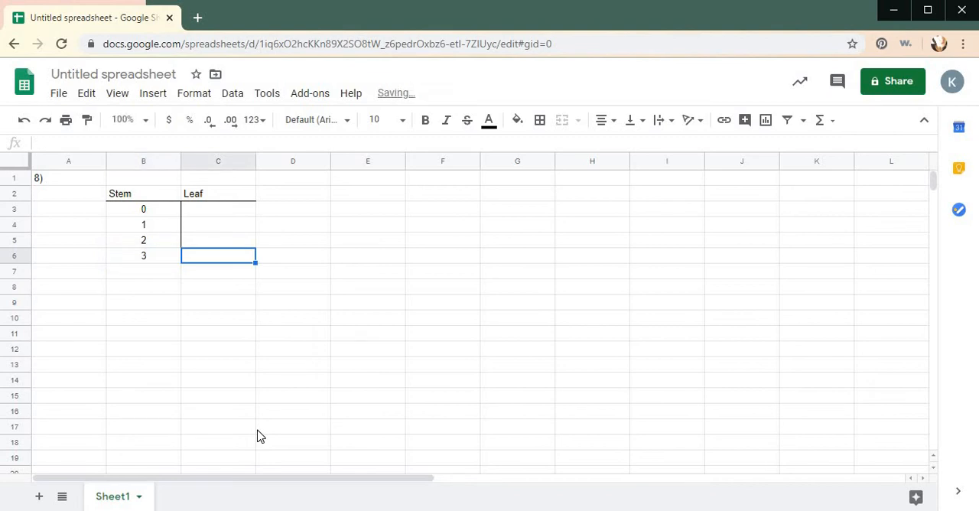
- Enter the leaves 2,3,5,8,9 for stem 0 in cell C3
{"action": "key", "text": "Up"}
{"action": "key", "text": "Up"}
{"action": "key", "text": "Up"}
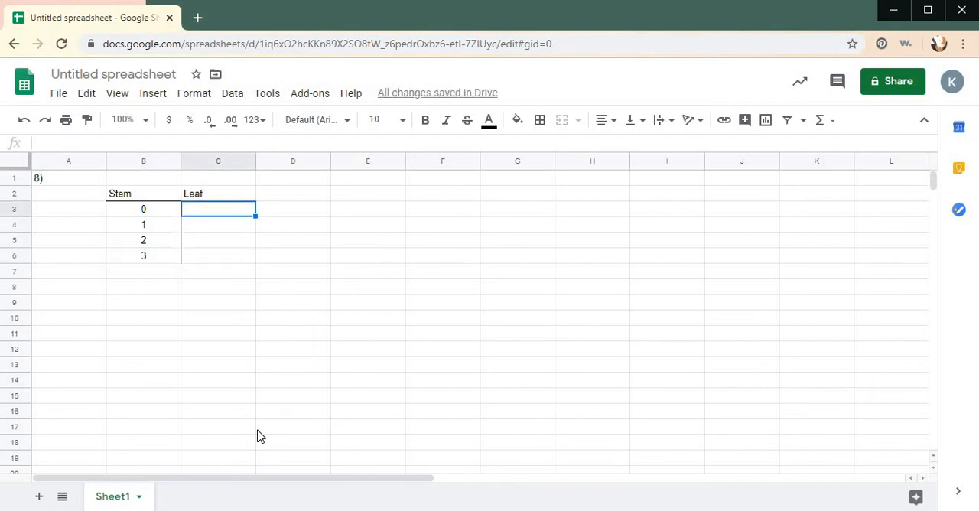
{"action": "type", "text": "2,"}
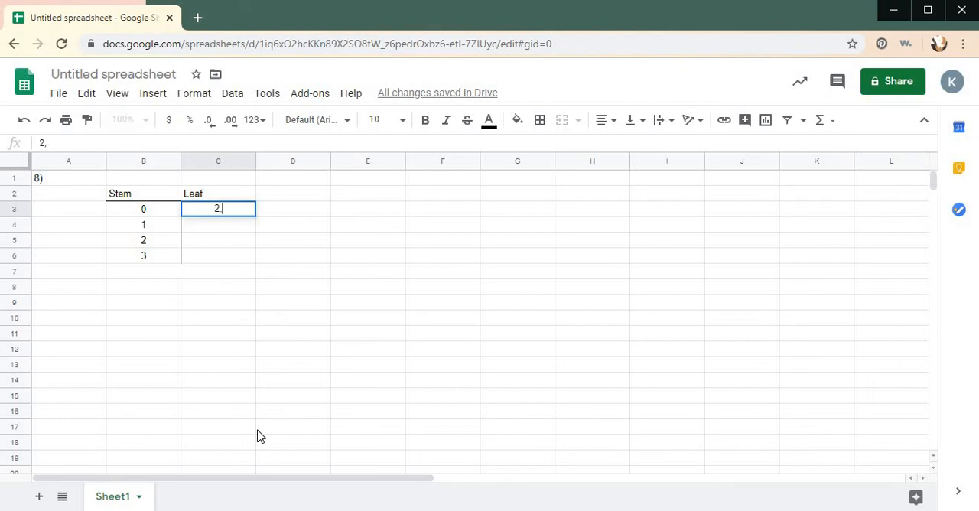
{"action": "type", "text": "3,5,8,9"}
{"action": "key", "text": "Return"}
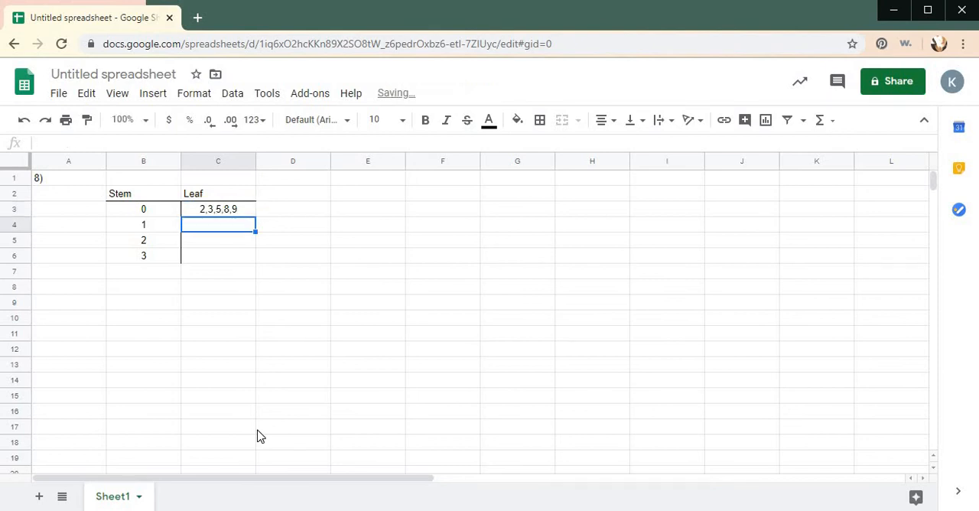
- Enter leaf 1 for stem 1 in C4, leave C5 blank, and enter 0,0,0,7 for stem 3 in C6
{"action": "type", "text": "1"}
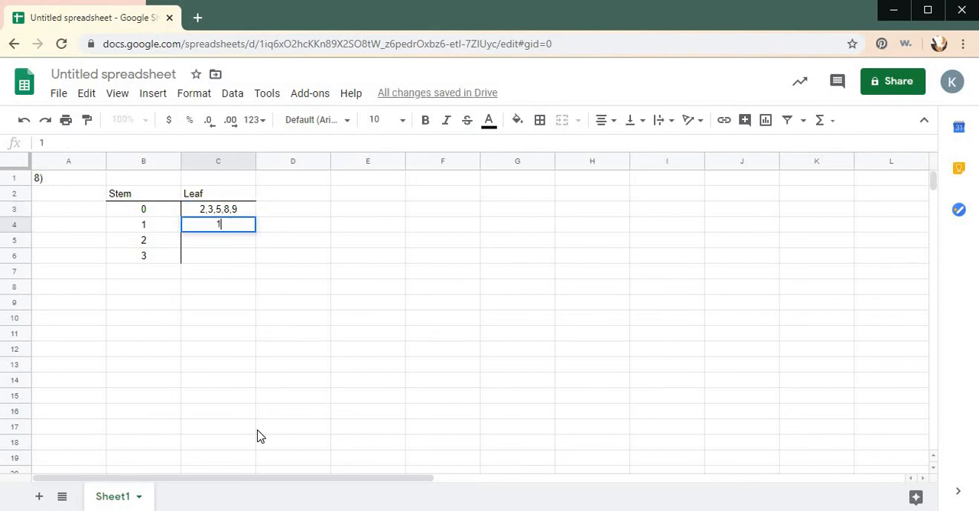
{"action": "key", "text": "Return"}
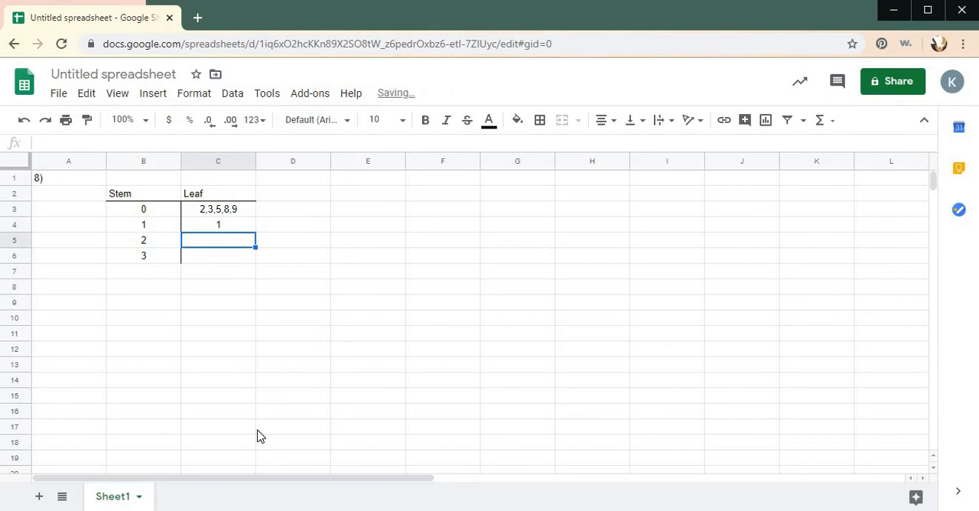
{"action": "type", "text": "0"}
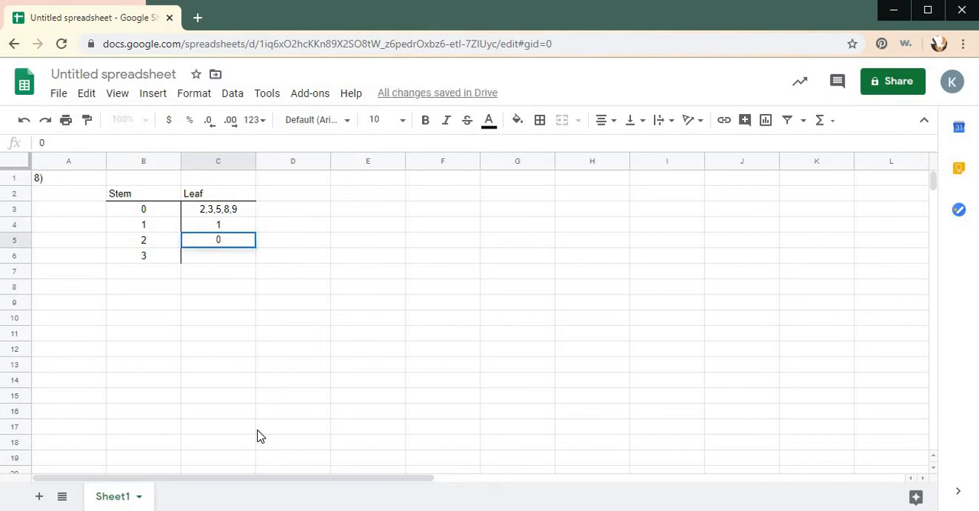
{"action": "key", "text": "BackSpace"}
{"action": "key", "text": "Return"}
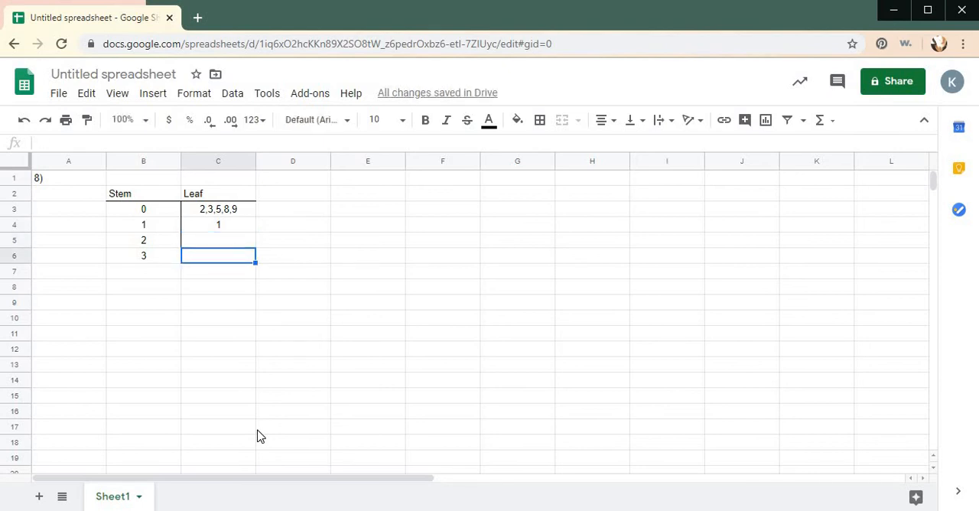
{"action": "type", "text": "0,0,0,"}
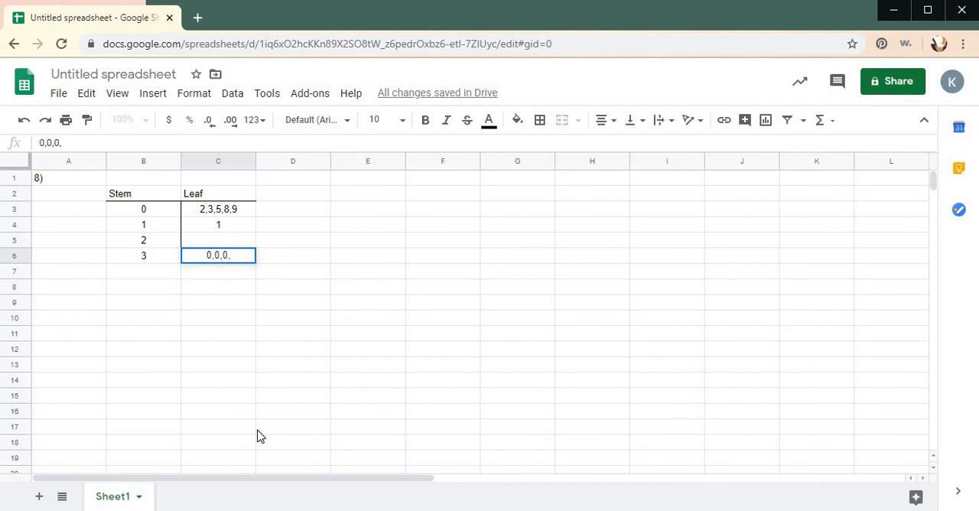
{"action": "type", "text": "7"}
{"action": "key", "text": "Return"}
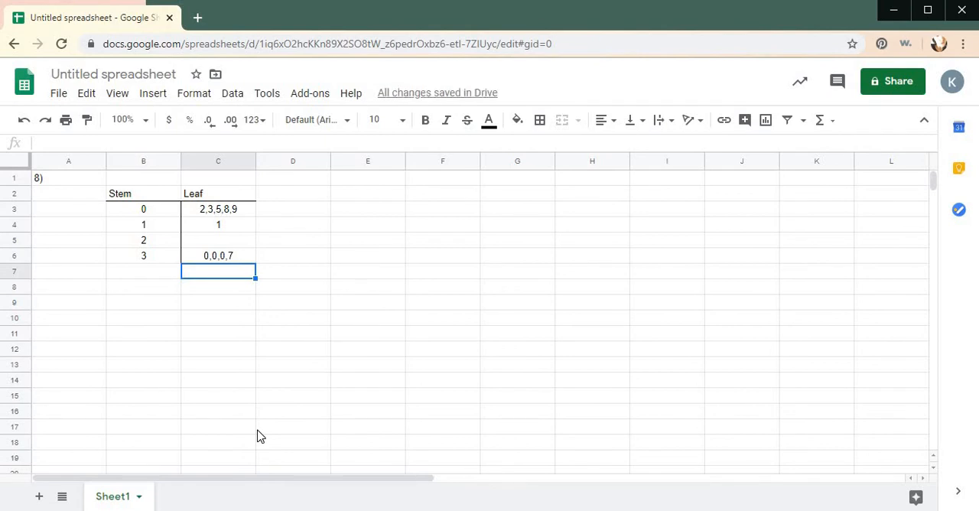
- Label cell E1 with the problem number 9)
{"action": "left_click", "coordinate": [370, 193]}
{"action": "left_click", "coordinate": [369, 182]}
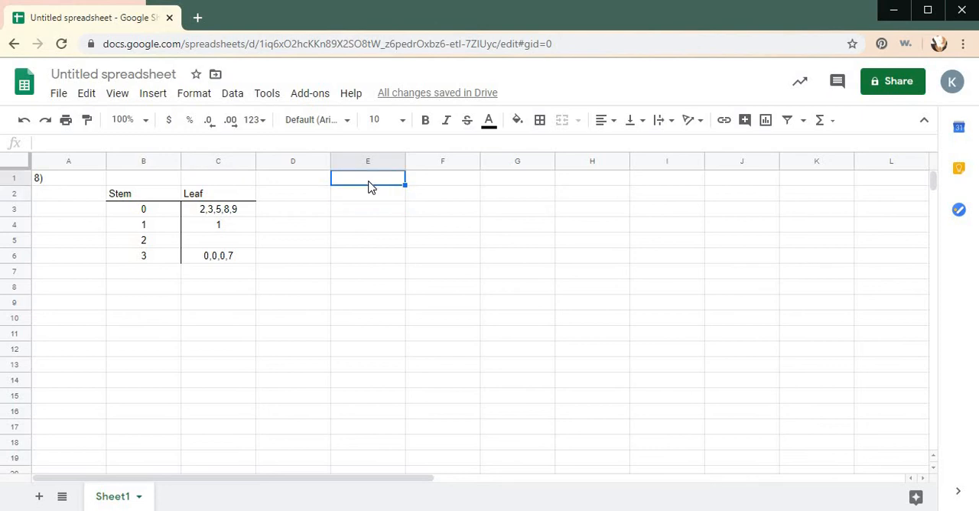
{"action": "type", "text": "9)"}
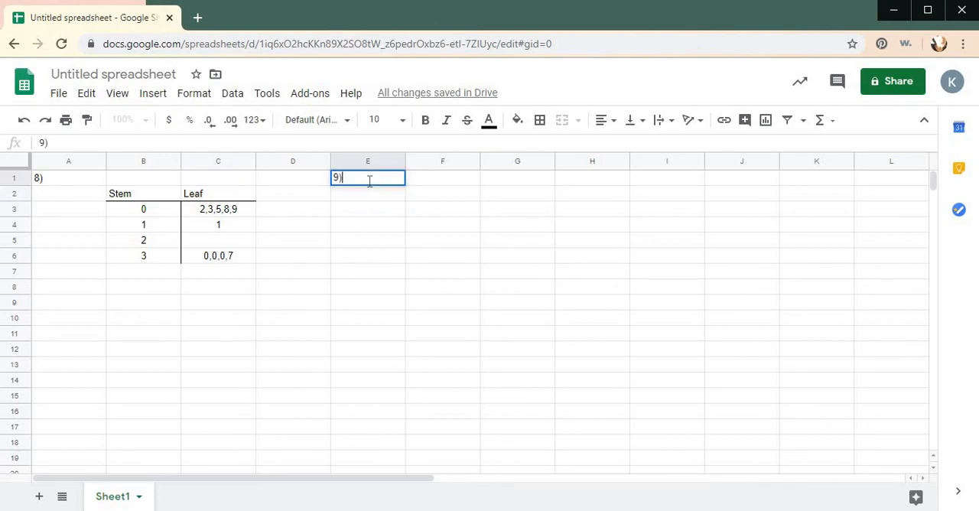
- Copy the problem 8 stem-and-leaf table in cells B2:C6
{"action": "left_click_drag", "start_coordinate": [159, 198], "coordinate": [243, 260]}
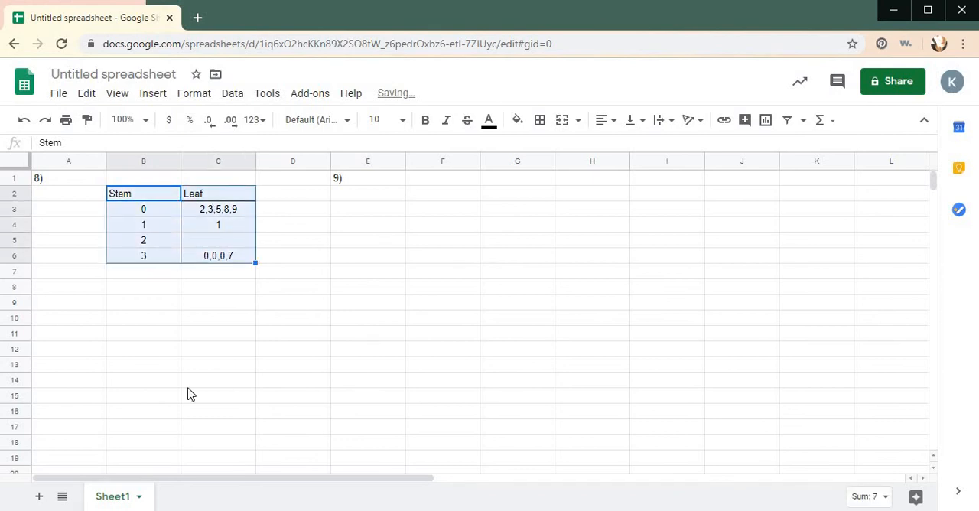
{"action": "right_click", "coordinate": [220, 240]}
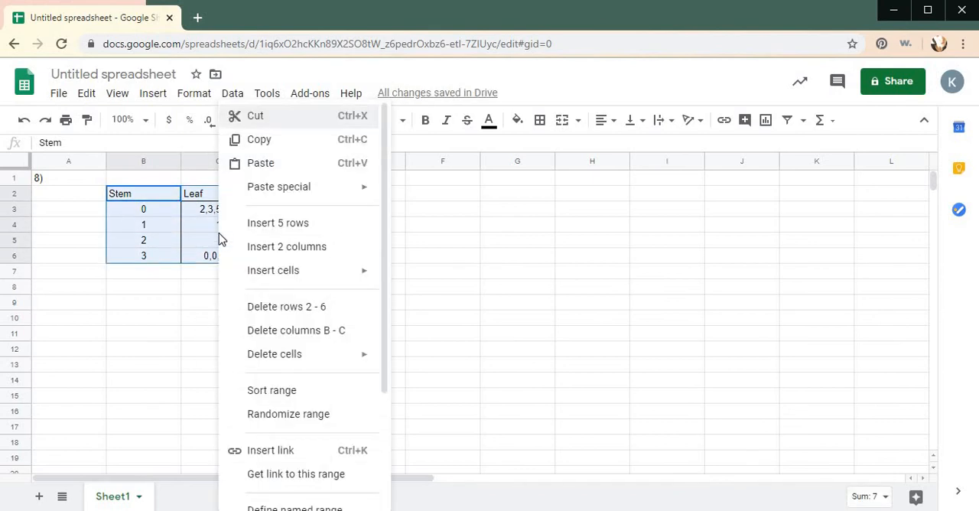
{"action": "left_click", "coordinate": [260, 139]}
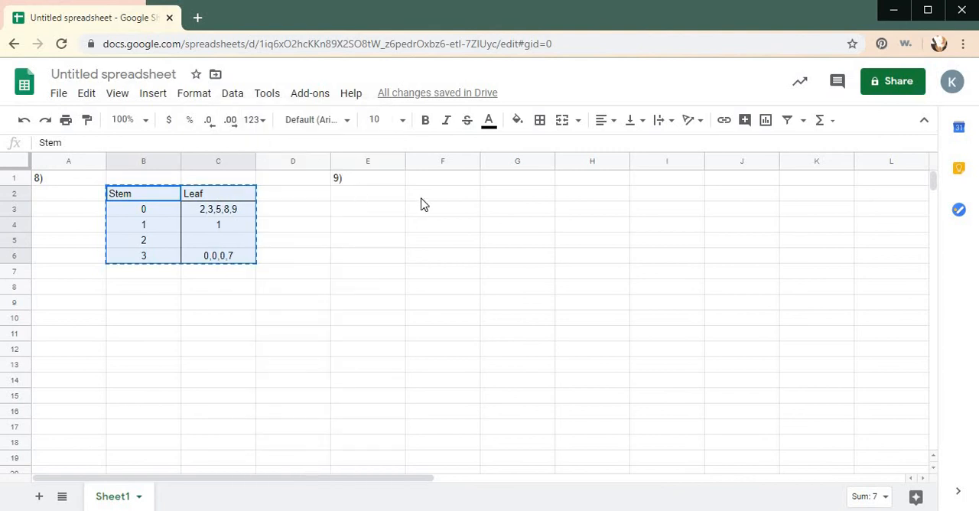
{"action": "left_click", "coordinate": [426, 201]}
{"action": "right_click", "coordinate": [425, 202]}
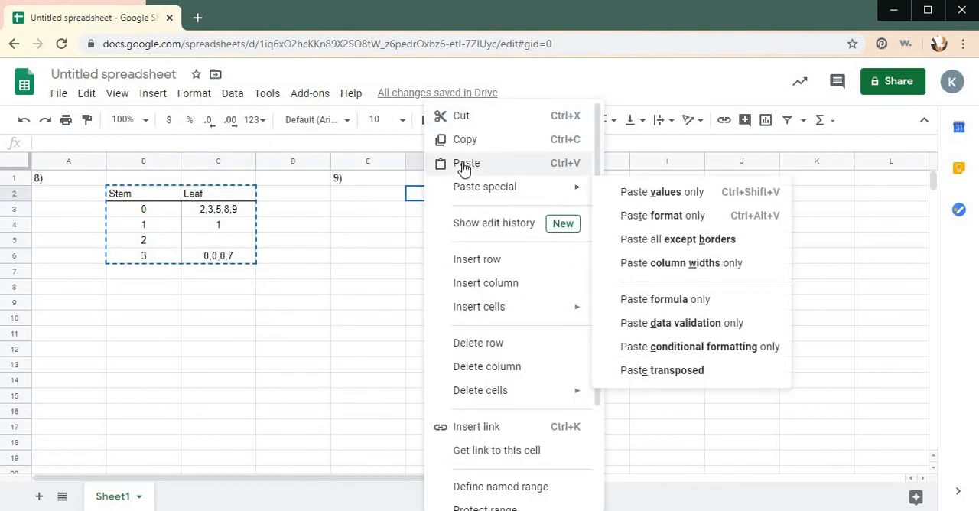
{"action": "left_click", "coordinate": [464, 164]}
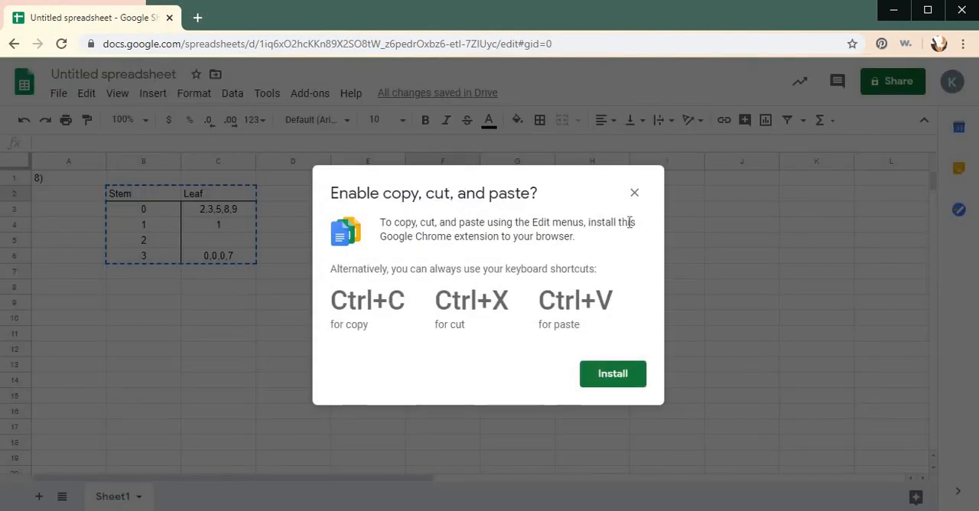
{"action": "left_click", "coordinate": [634, 192]}
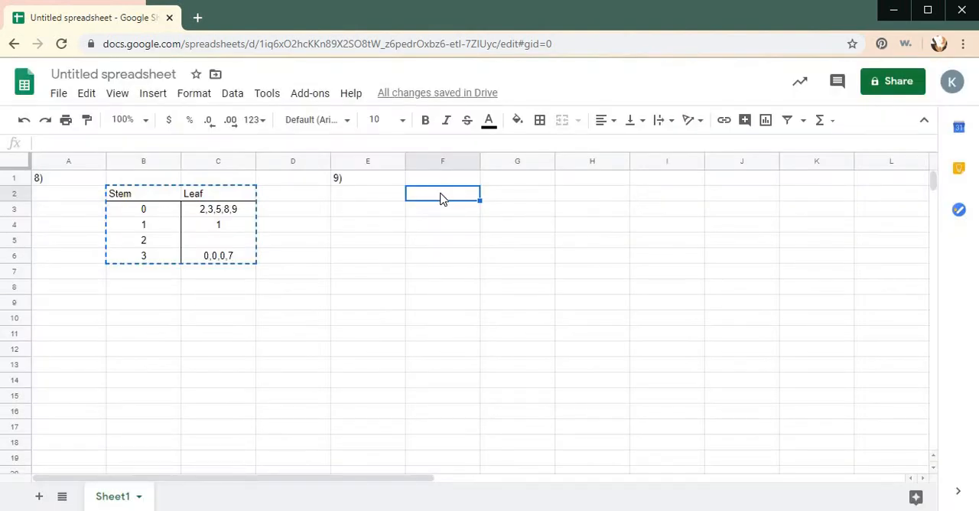
- Paste the copied stem-and-leaf table into cells F2:G6 under the problem 9 label
{"action": "left_click_drag", "start_coordinate": [439, 196], "coordinate": [512, 262]}
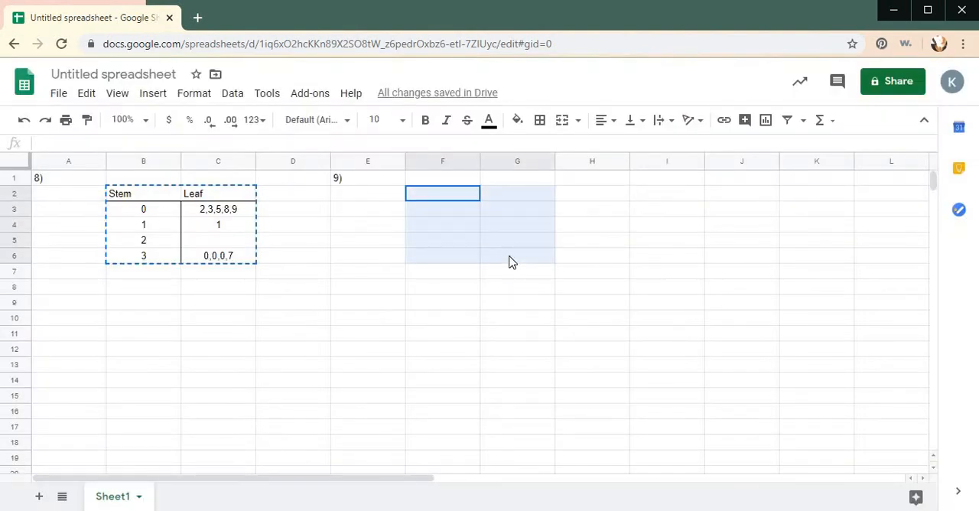
{"action": "left_click_drag", "start_coordinate": [510, 261], "coordinate": [505, 261]}
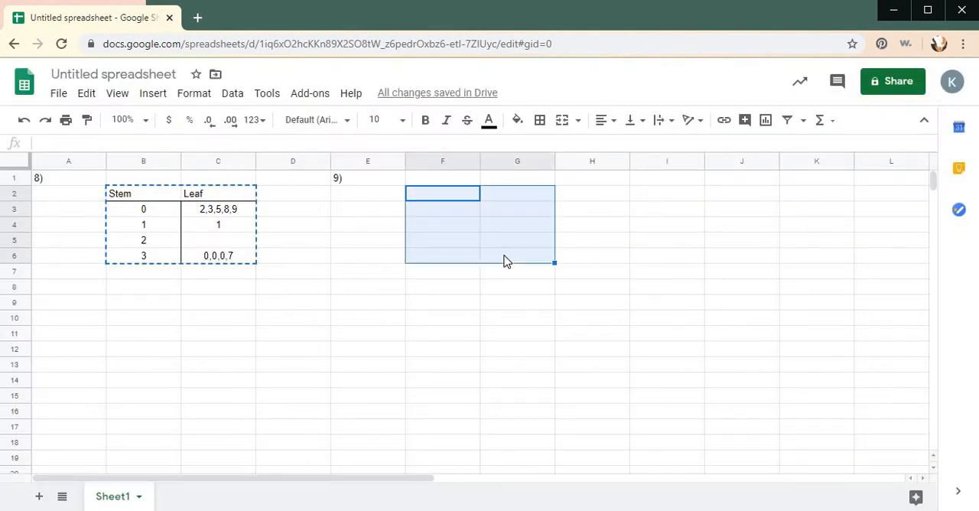
{"action": "key", "text": "ctrl+v"}
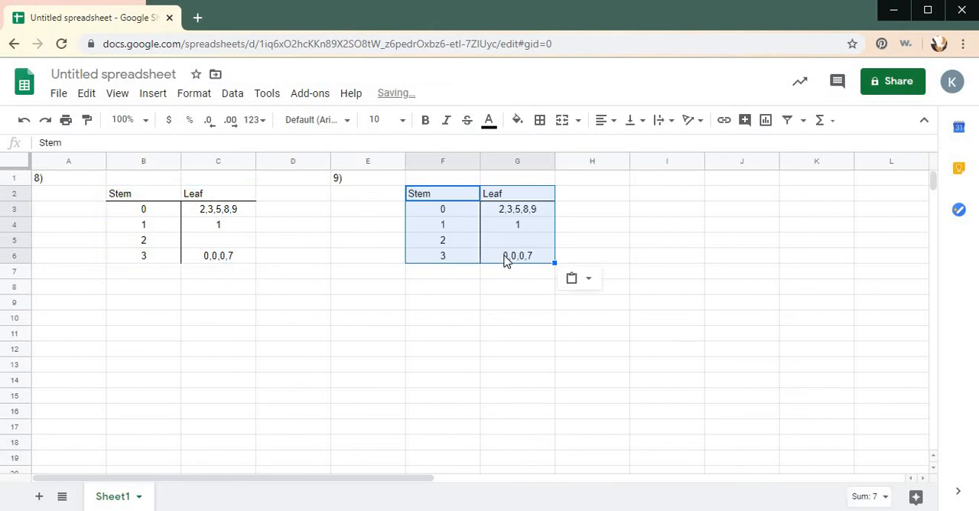
{"action": "left_click", "coordinate": [461, 385]}
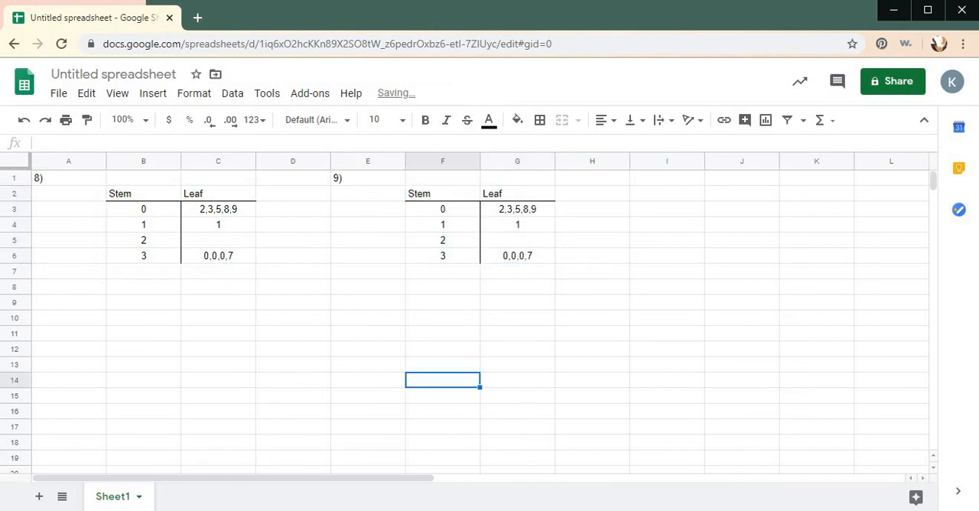
- Clear the copied stems and leaves from F3:G6, keeping the headings and borders
{"action": "left_click", "coordinate": [439, 211]}
{"action": "key", "text": "Delete"}
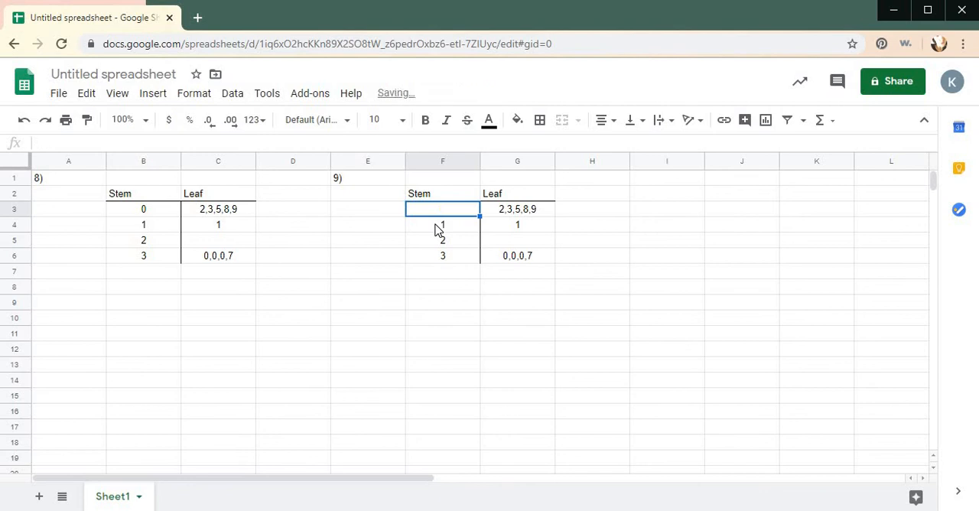
{"action": "key", "text": "Right"}
{"action": "key", "text": "Delete"}
{"action": "key", "text": "Down"}
{"action": "key", "text": "Delete"}
{"action": "key", "text": "Down"}
{"action": "key", "text": "Down"}
{"action": "key", "text": "Delete"}
{"action": "key", "text": "Left"}
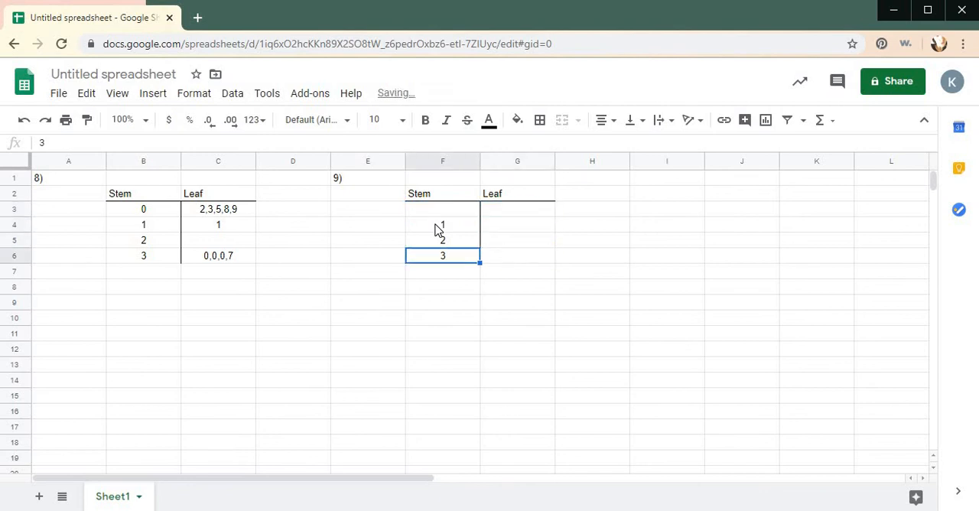
{"action": "key", "text": "Delete"}
{"action": "key", "text": "Up"}
{"action": "key", "text": "Delete"}
{"action": "key", "text": "Up"}
{"action": "key", "text": "Delete"}
{"action": "key", "text": "Up"}
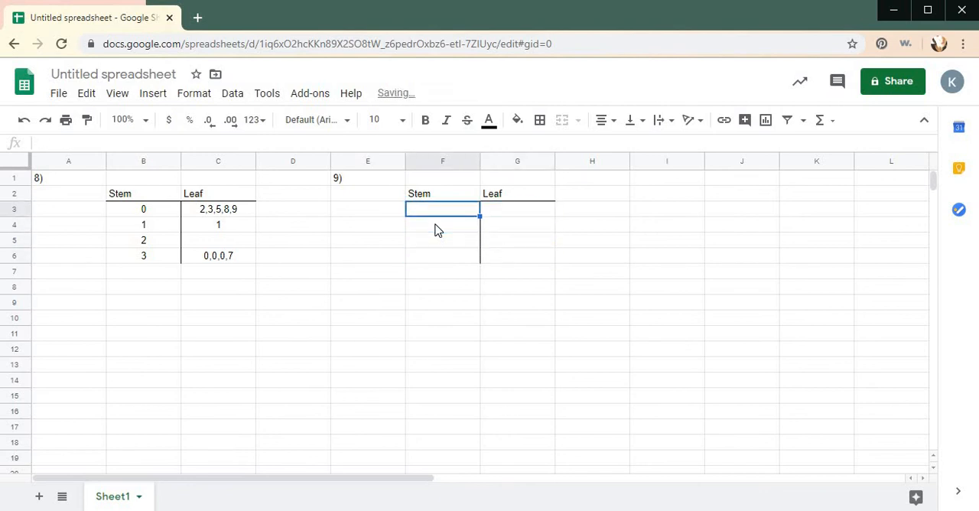
- Enter the stems 5, 6, 7 and 8 down cells F3 to F6
{"action": "type", "text": "5"}
{"action": "key", "text": "Return"}
{"action": "type", "text": "6"}
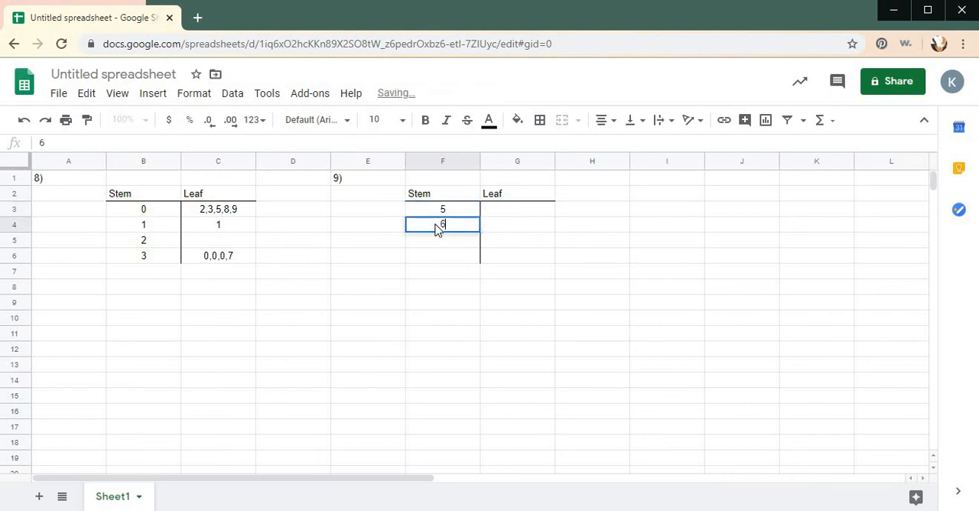
{"action": "key", "text": "Return"}
{"action": "type", "text": "7"}
{"action": "key", "text": "Return"}
{"action": "type", "text": "8"}
{"action": "key", "text": "Tab"}
{"action": "key", "text": "Up"}
{"action": "key", "text": "Up"}
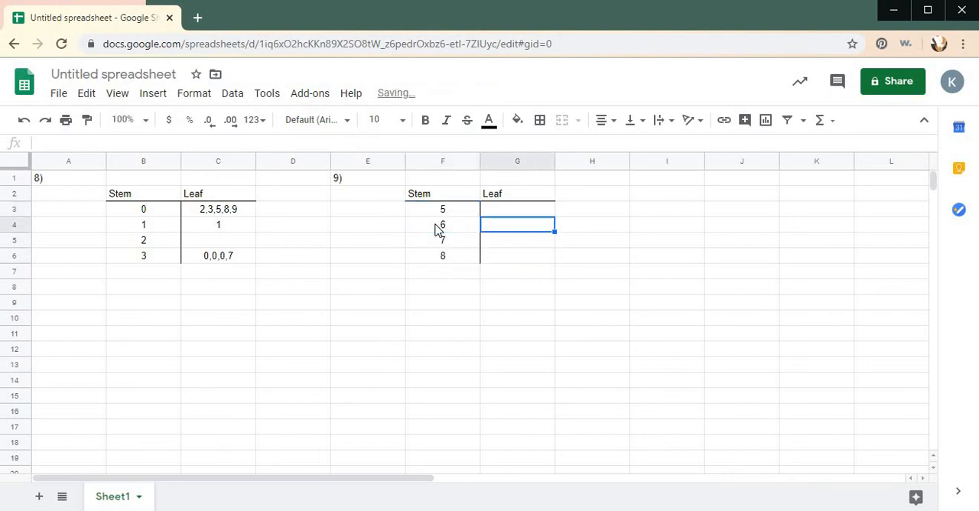
{"action": "key", "text": "Down"}
{"action": "key", "text": "Down"}
{"action": "key", "text": "Down"}
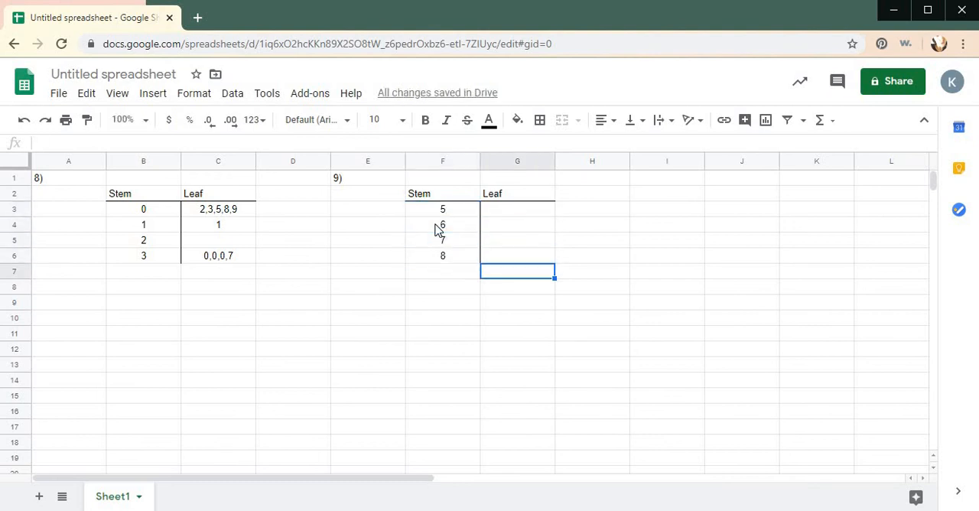
{"action": "key", "text": "Down"}
{"action": "key", "text": "Up"}
{"action": "key", "text": "Up"}
{"action": "key", "text": "Up"}
{"action": "key", "text": "Up"}
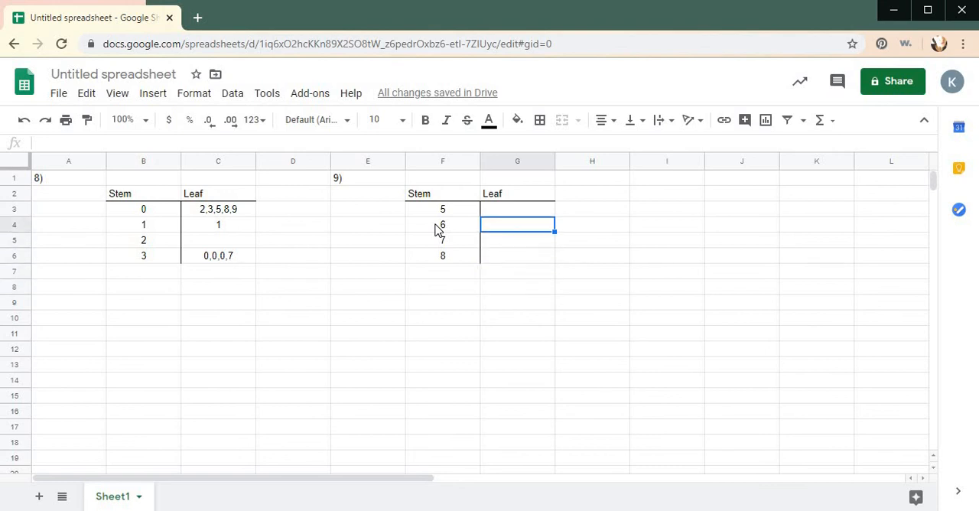
{"action": "key", "text": "Up"}
{"action": "key", "text": "Down"}
{"action": "key", "text": "Down"}
{"action": "key", "text": "Down"}
{"action": "key", "text": "Down"}
{"action": "key", "text": "Down"}
{"action": "key", "text": "Left"}
{"action": "key", "text": "Left"}
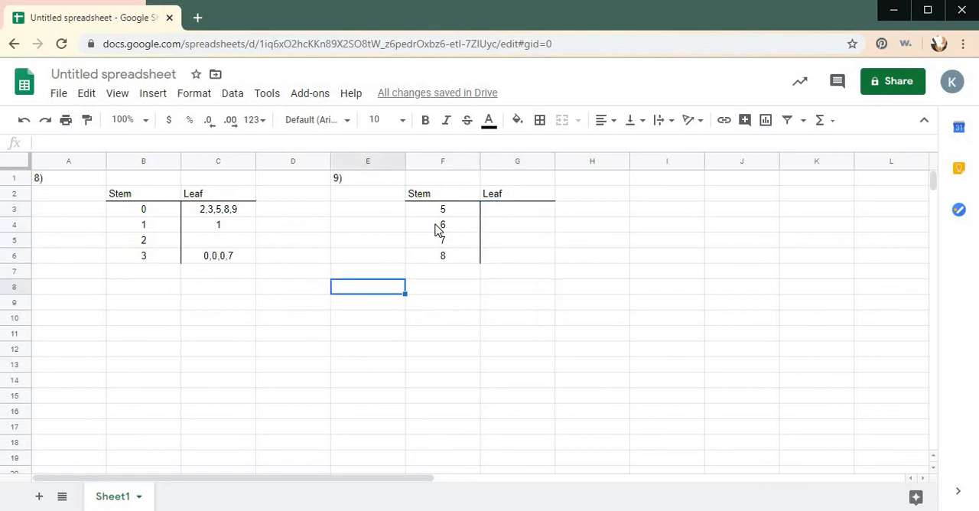
{"action": "key", "text": "Left"}
{"action": "key", "text": "Left"}
{"action": "key", "text": "Left"}
{"action": "key", "text": "Left"}
{"action": "key", "text": "Down"}
{"action": "key", "text": "Down"}
{"action": "key", "text": "Right"}
{"action": "key", "text": "Left"}
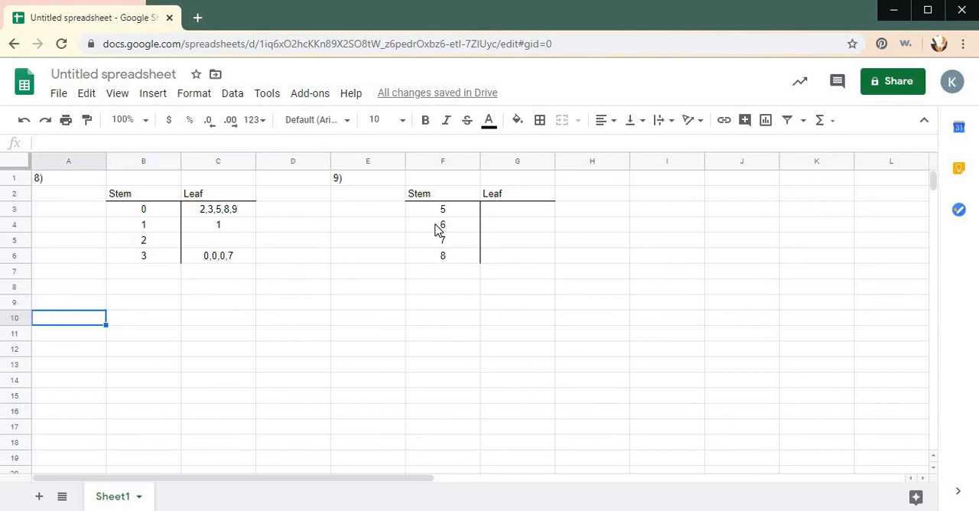
{"action": "type", "text": "10"}
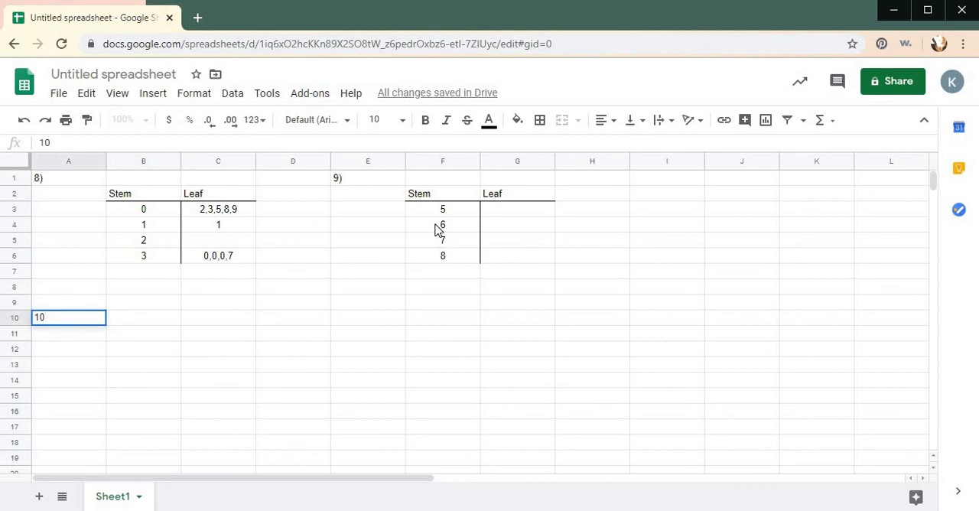
- Label cell I1 with the problem number 10)
{"action": "left_click", "coordinate": [676, 178]}
{"action": "type", "text": "10"}
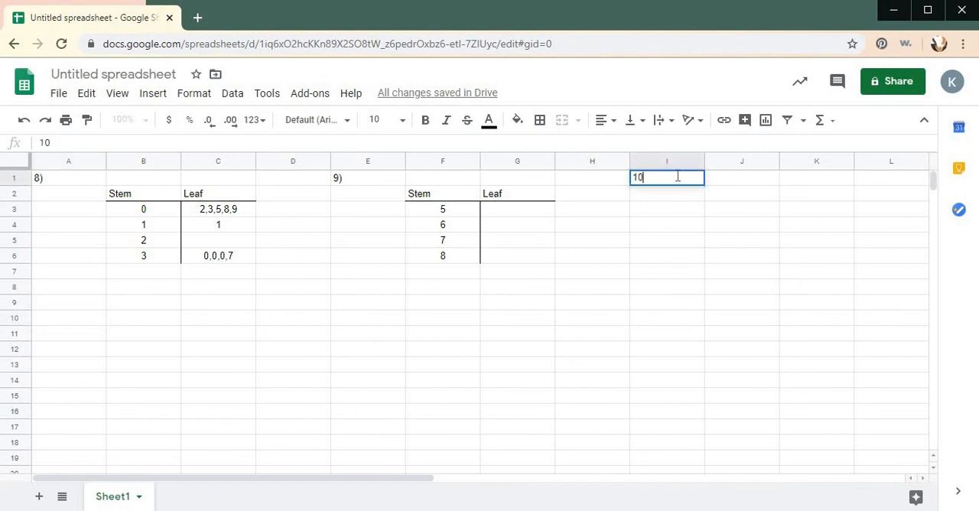
{"action": "key", "text": "Return"}
{"action": "key", "text": "Tab"}
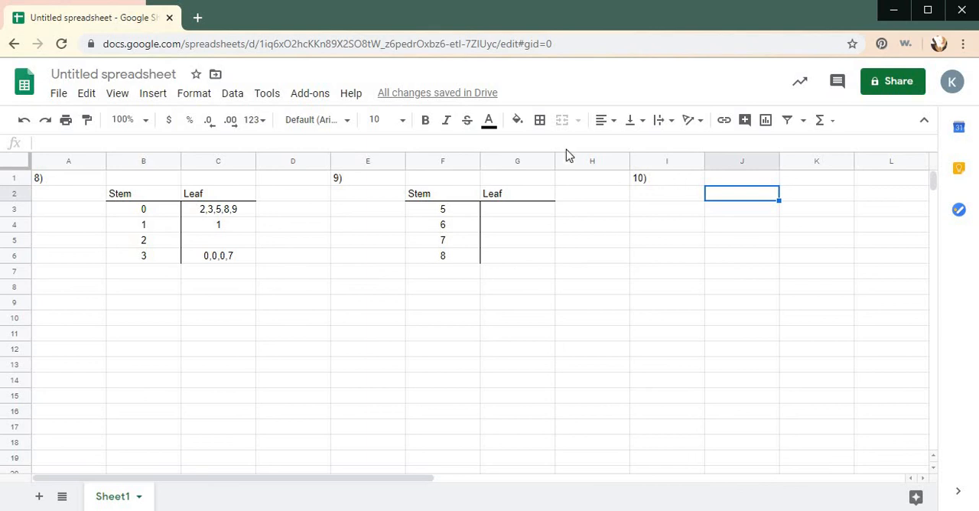
- Rename the spreadsheet file as P.352 #8-11
{"action": "left_click", "coordinate": [109, 73]}
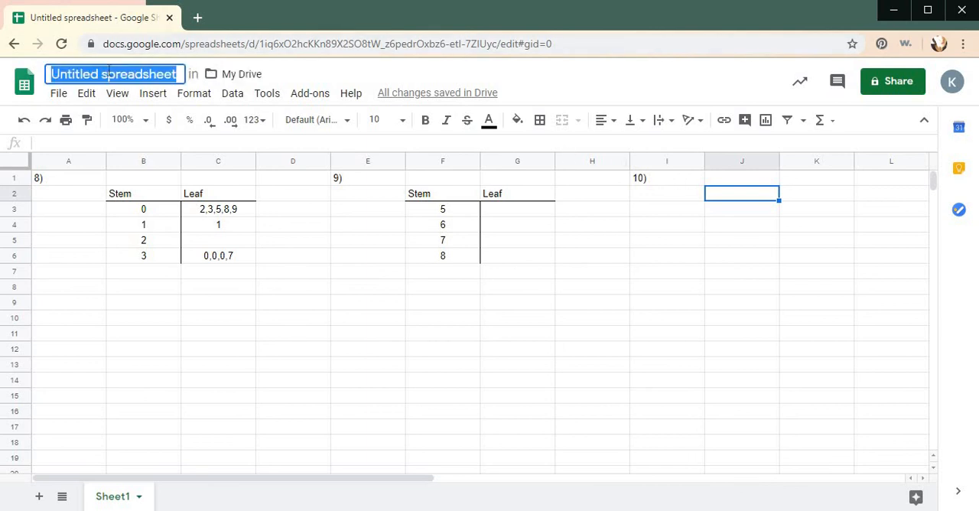
{"action": "type", "text": "P."}
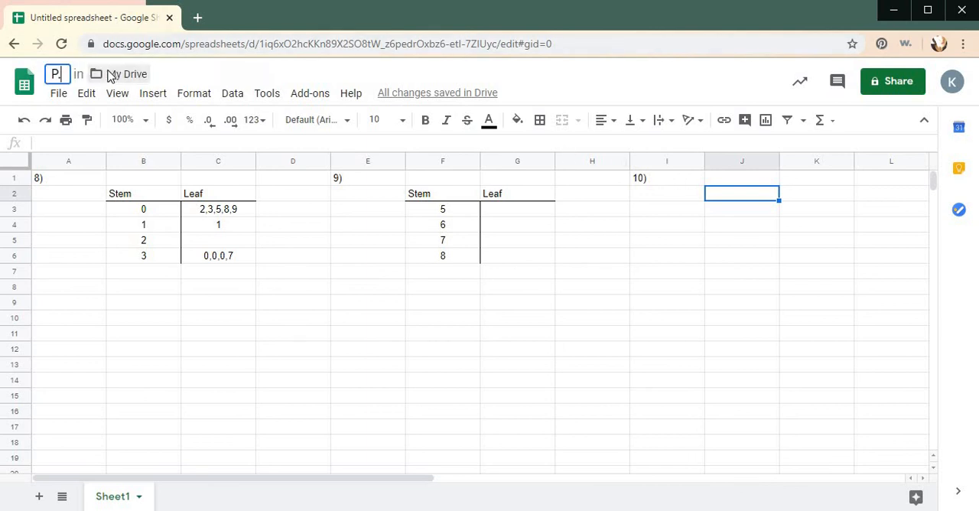
{"action": "type", "text": "352"}
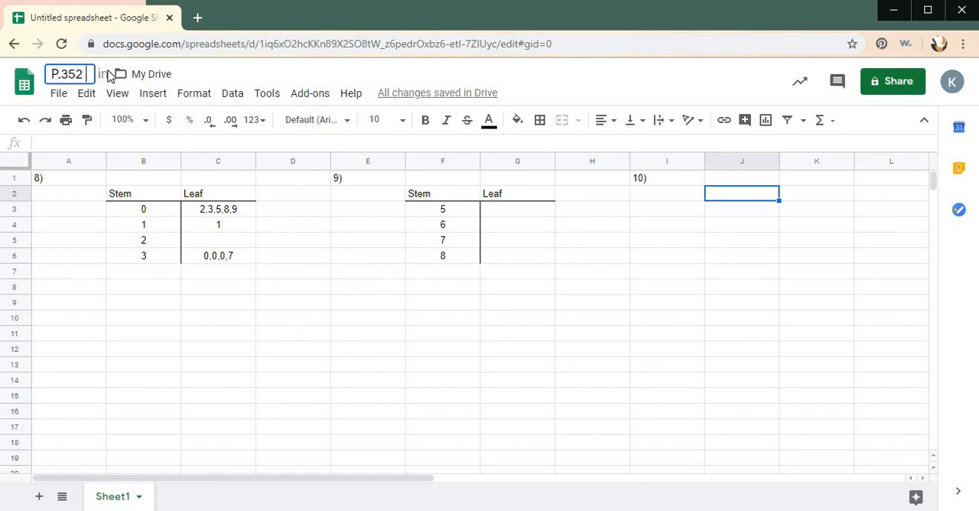
{"action": "type", "text": " #8"}
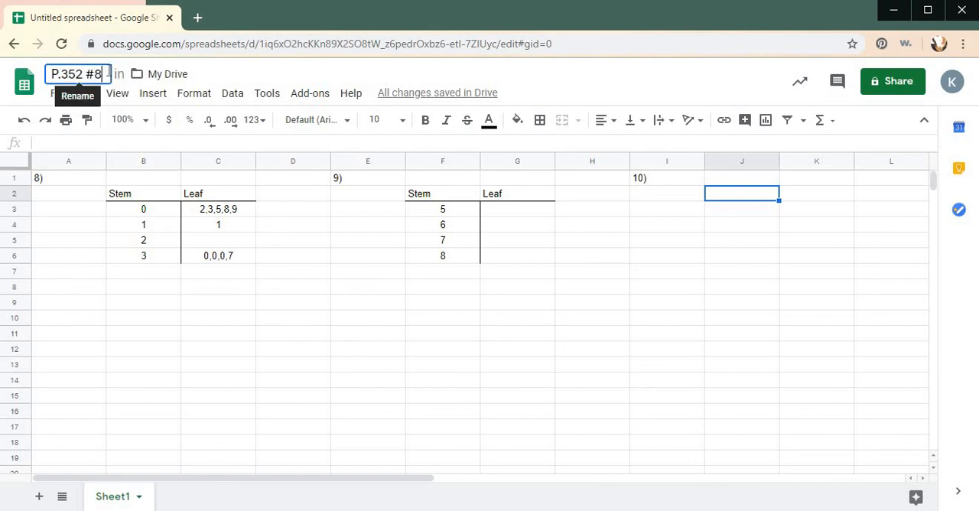
{"action": "type", "text": "-11"}
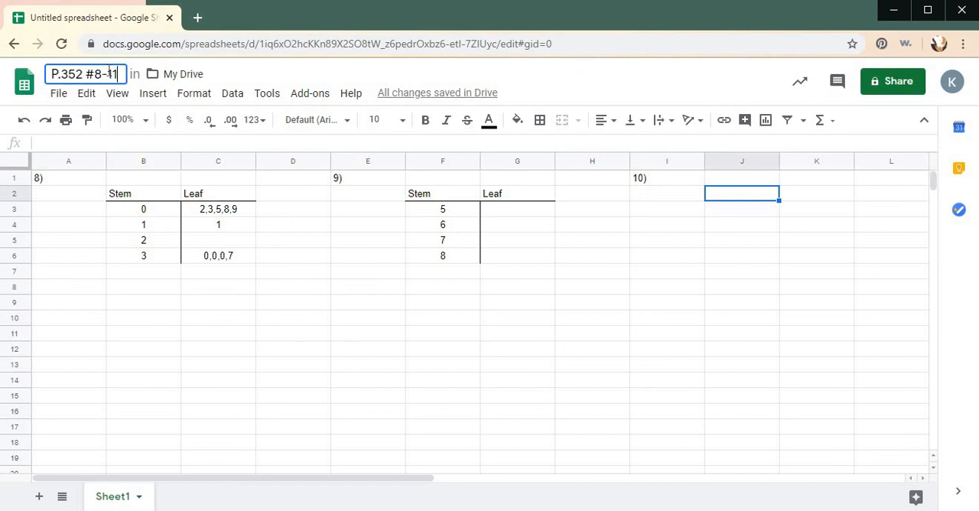
{"action": "key", "text": "Return"}
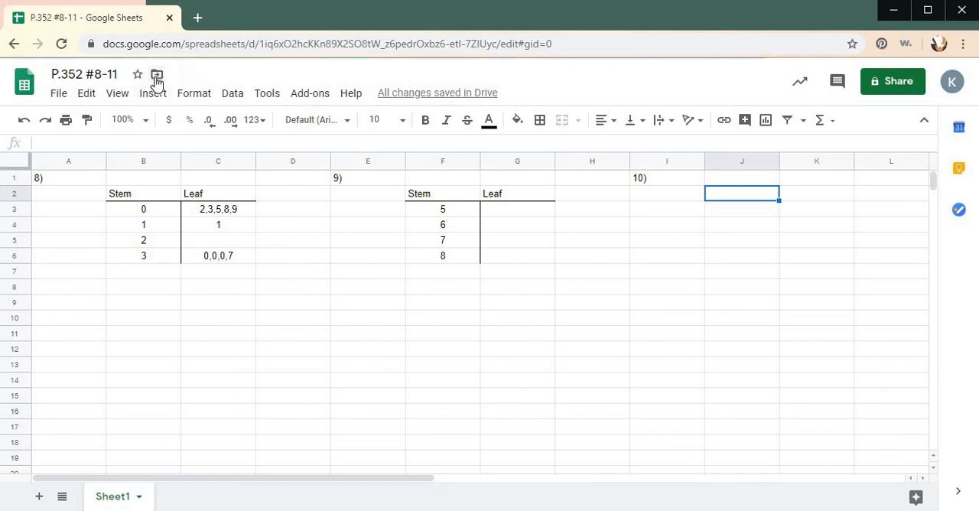
- Open a new browser tab and switch Google there to the same account that holds the spreadsheet
{"action": "left_click", "coordinate": [198, 17]}
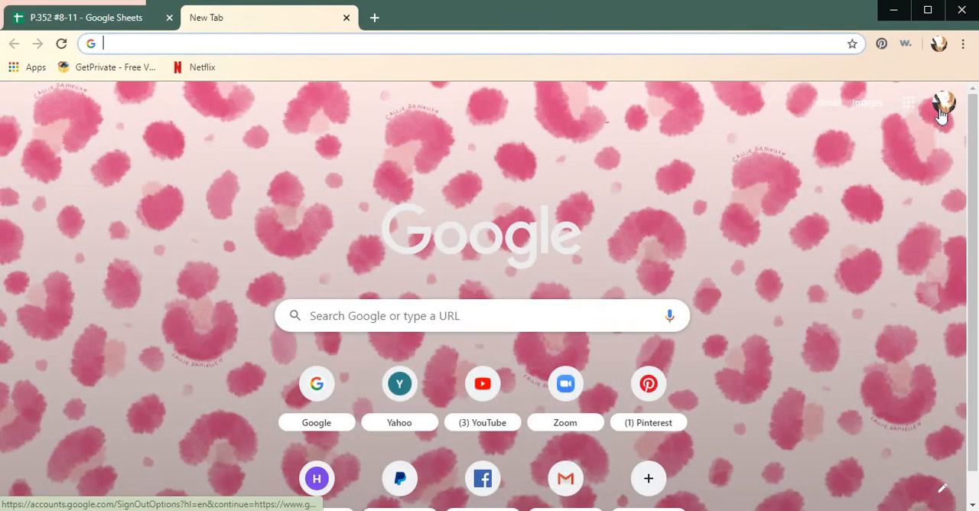
{"action": "left_click", "coordinate": [942, 111]}
{"action": "left_click", "coordinate": [813, 331]}
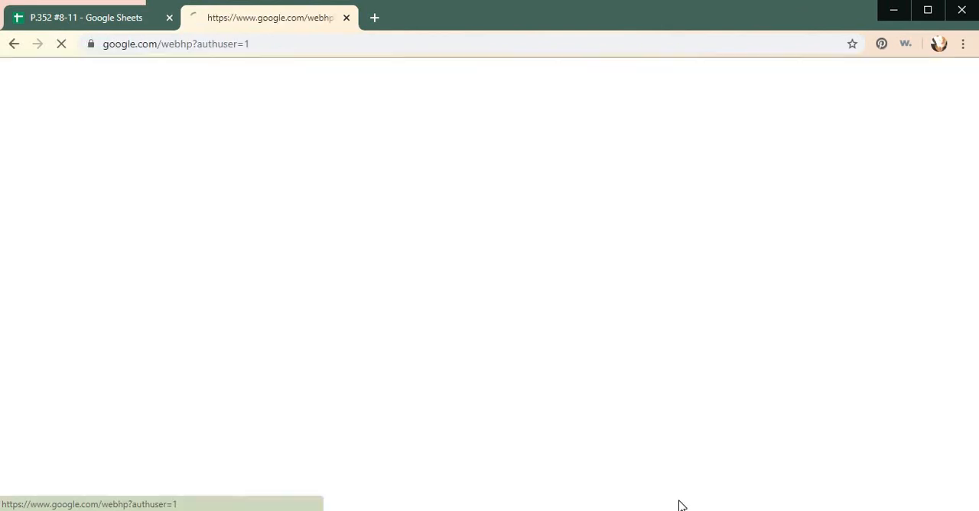
- Open Google Classroom and view the classwork of the 7th Grade Math class
{"action": "left_click", "coordinate": [910, 82]}
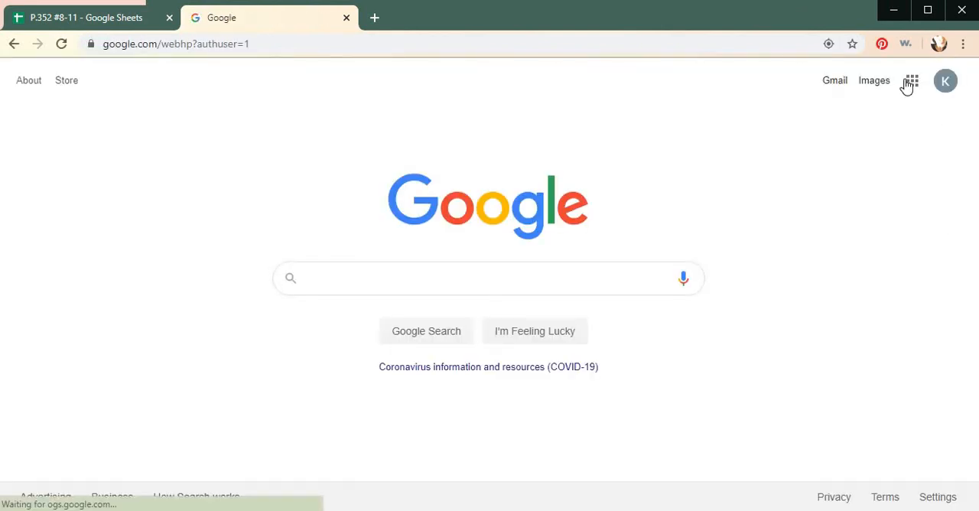
{"action": "left_click", "coordinate": [774, 224]}
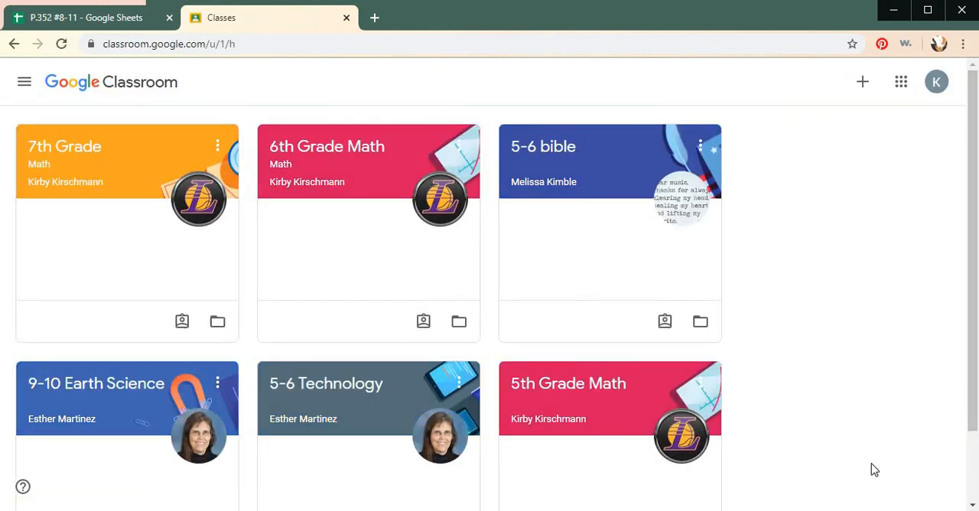
{"action": "left_click", "coordinate": [111, 169]}
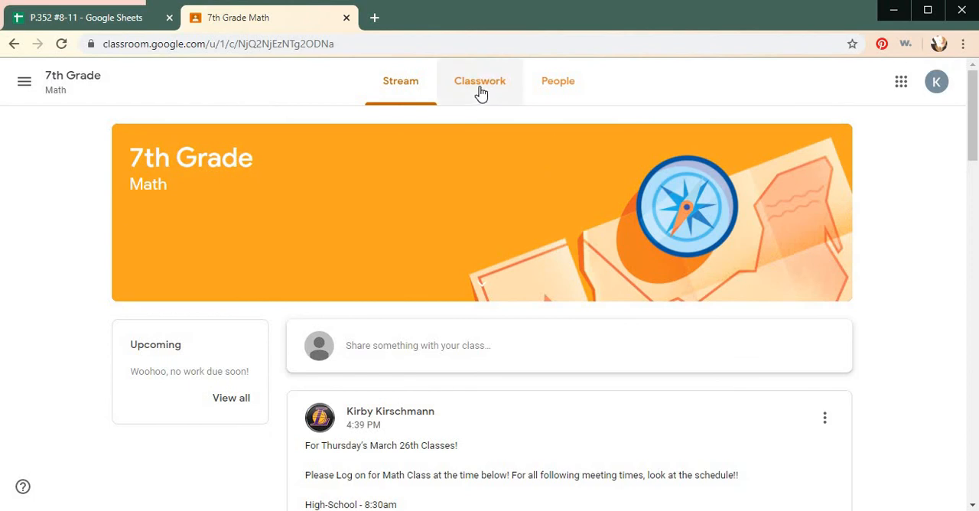
{"action": "left_click", "coordinate": [479, 84]}
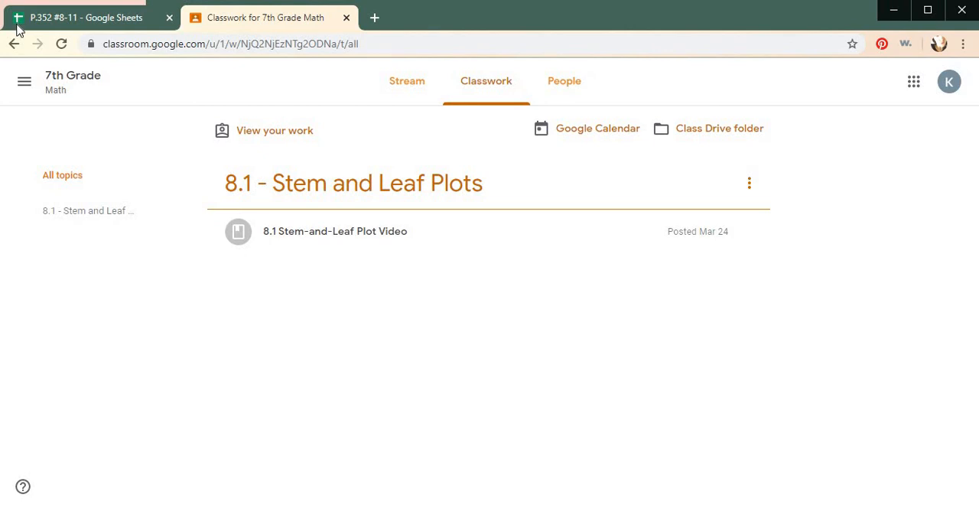
- Return from the class's classwork to the Google home page in the same tab
{"action": "left_click", "coordinate": [14, 44]}
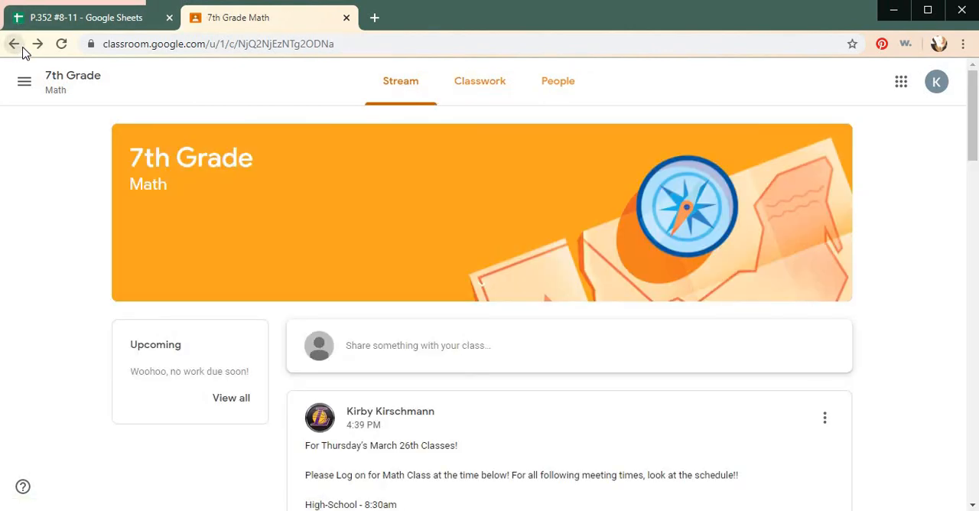
{"action": "left_click", "coordinate": [22, 49]}
{"action": "left_click", "coordinate": [22, 49]}
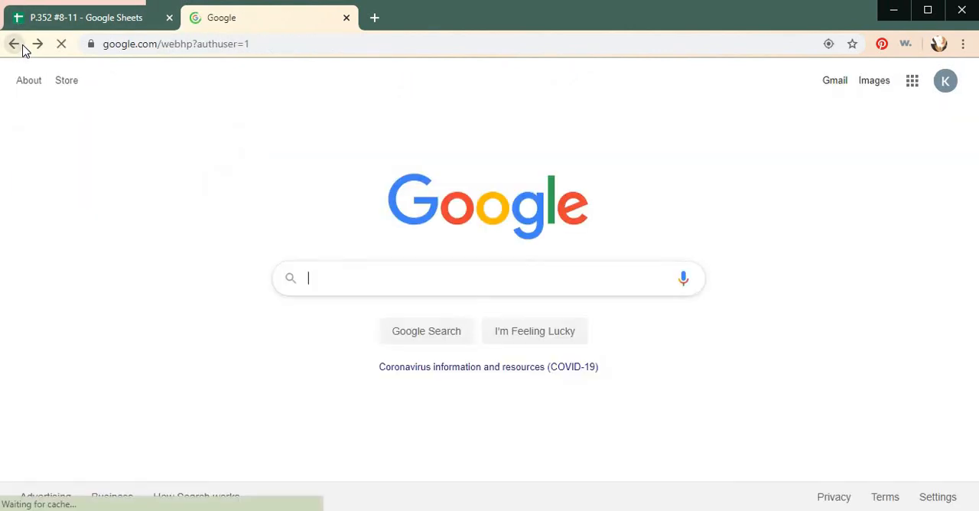